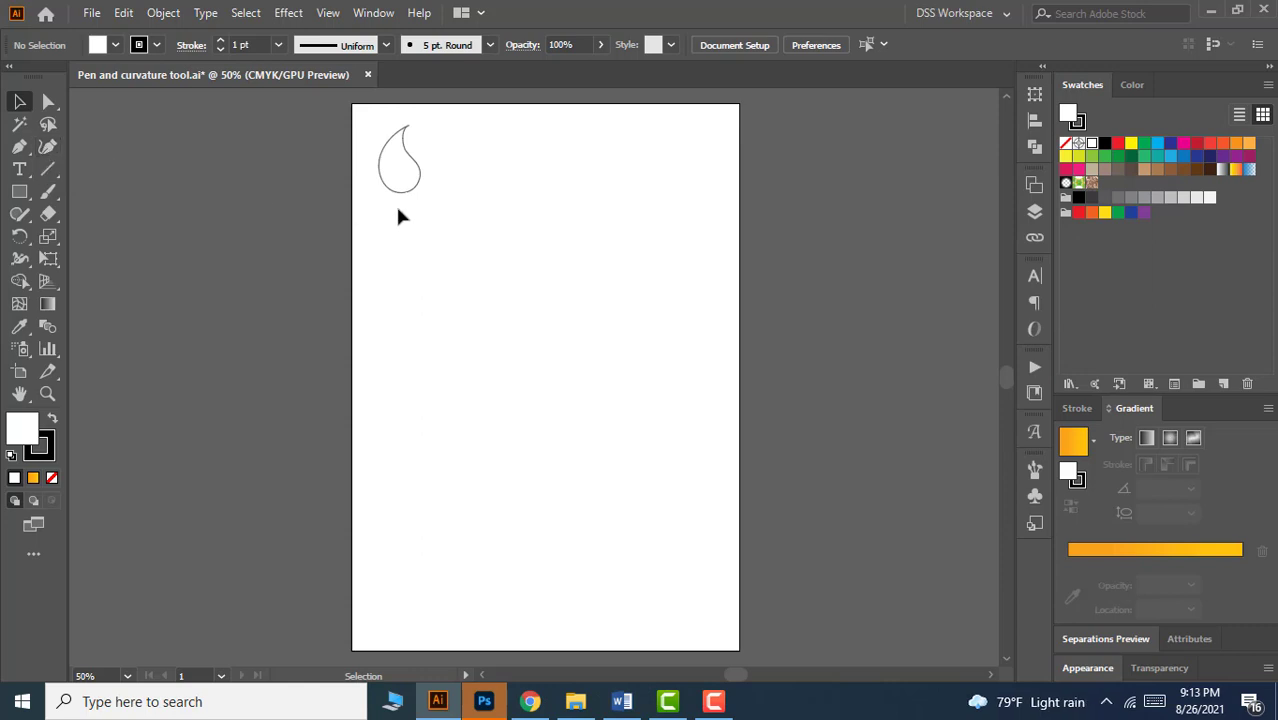
# Try several fill swatches on the teardrop shape, including green, cyan, blue and magenta, and settle on CMYK Yellow.
pyautogui.moveTo(370, 120); pyautogui.dragTo(420, 190)
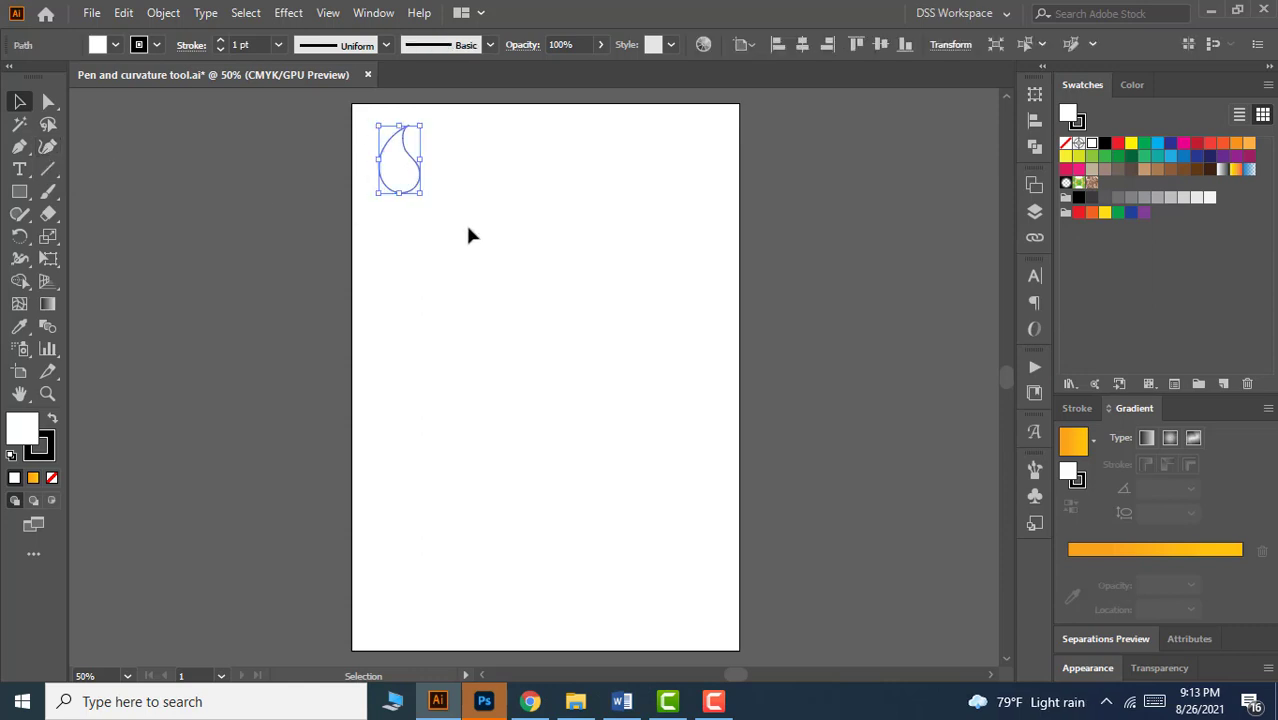
pyautogui.click(470, 234)
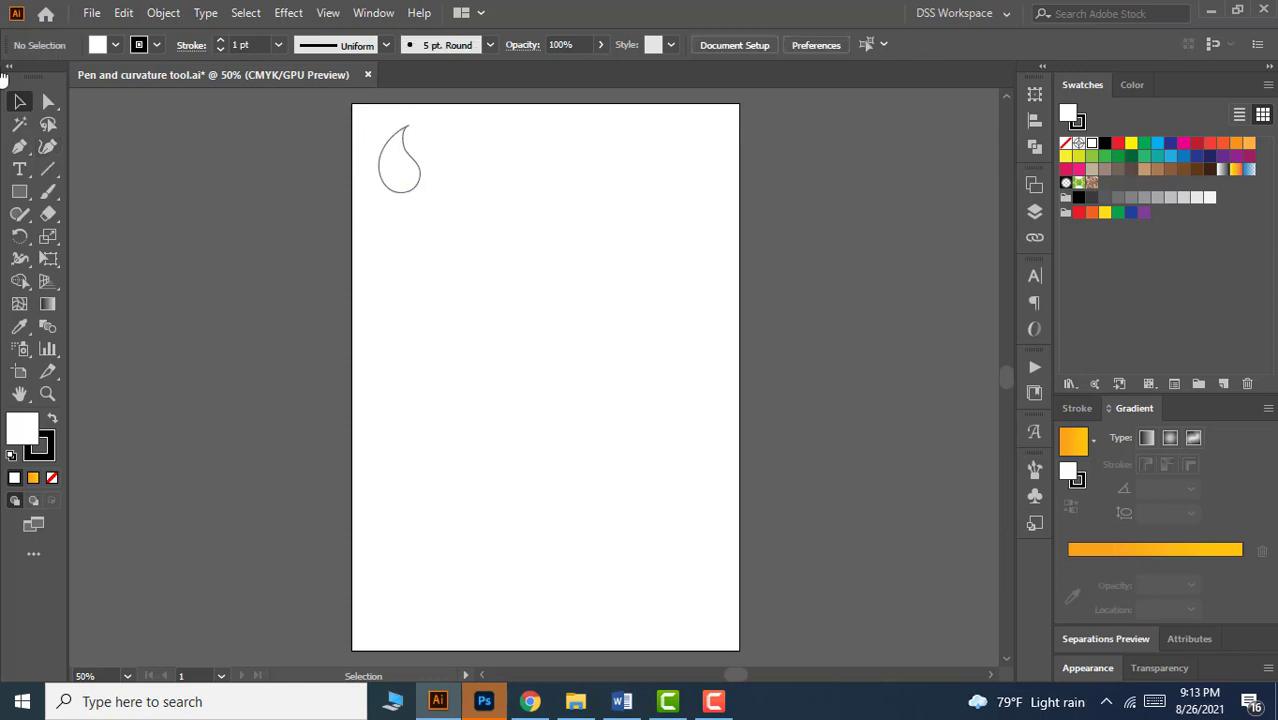
pyautogui.moveTo(368, 130); pyautogui.dragTo(410, 183)
pyautogui.click(116, 45)
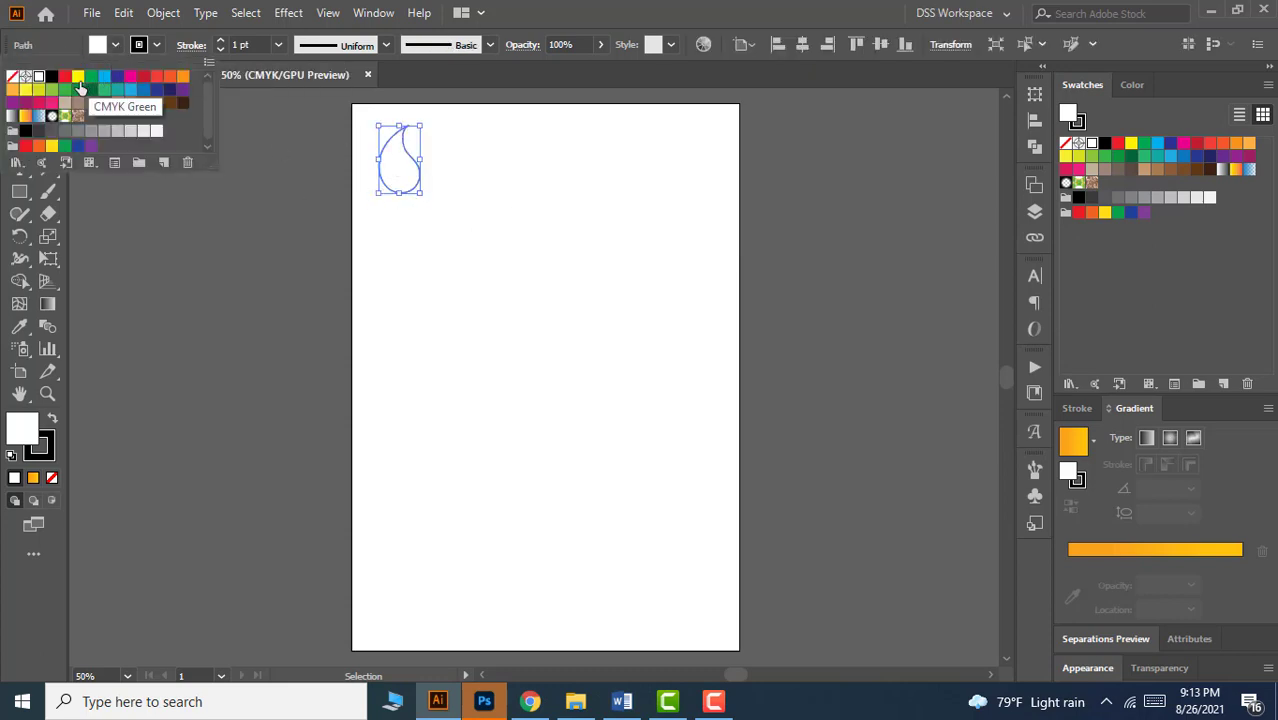
pyautogui.click(64, 76)
pyautogui.click(86, 80)
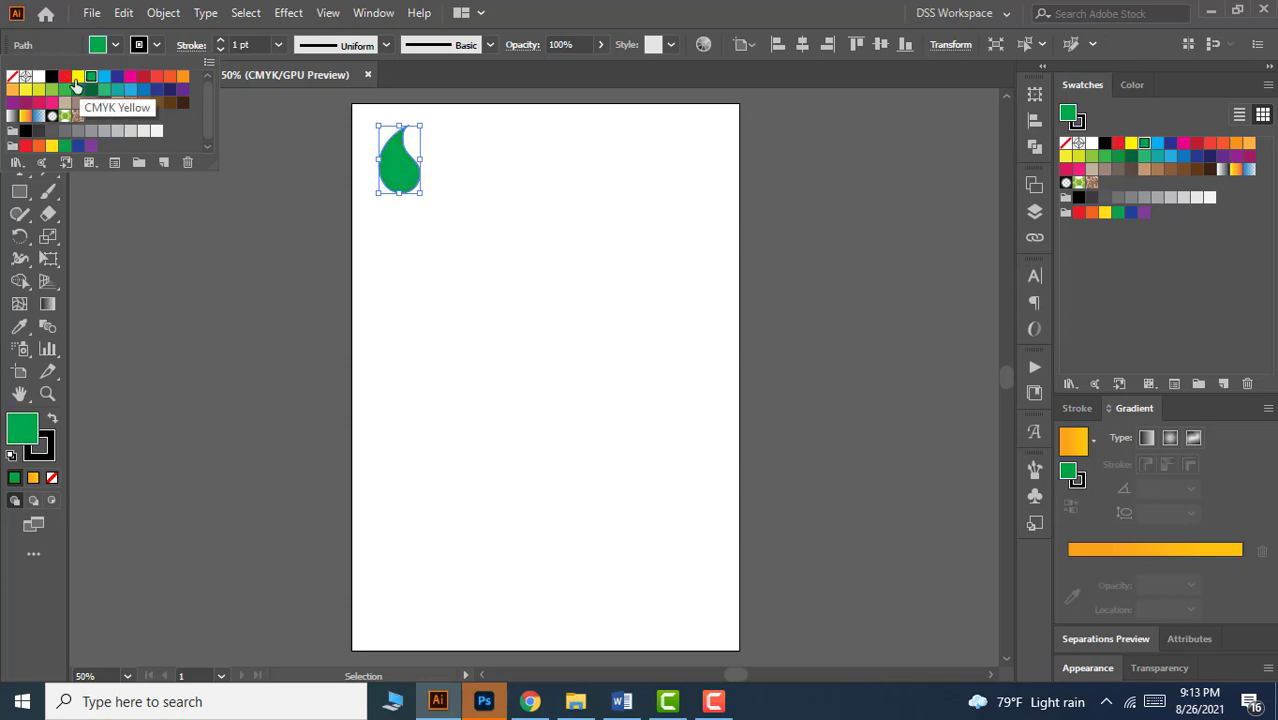
pyautogui.click(78, 77)
pyautogui.click(104, 77)
pyautogui.click(117, 77)
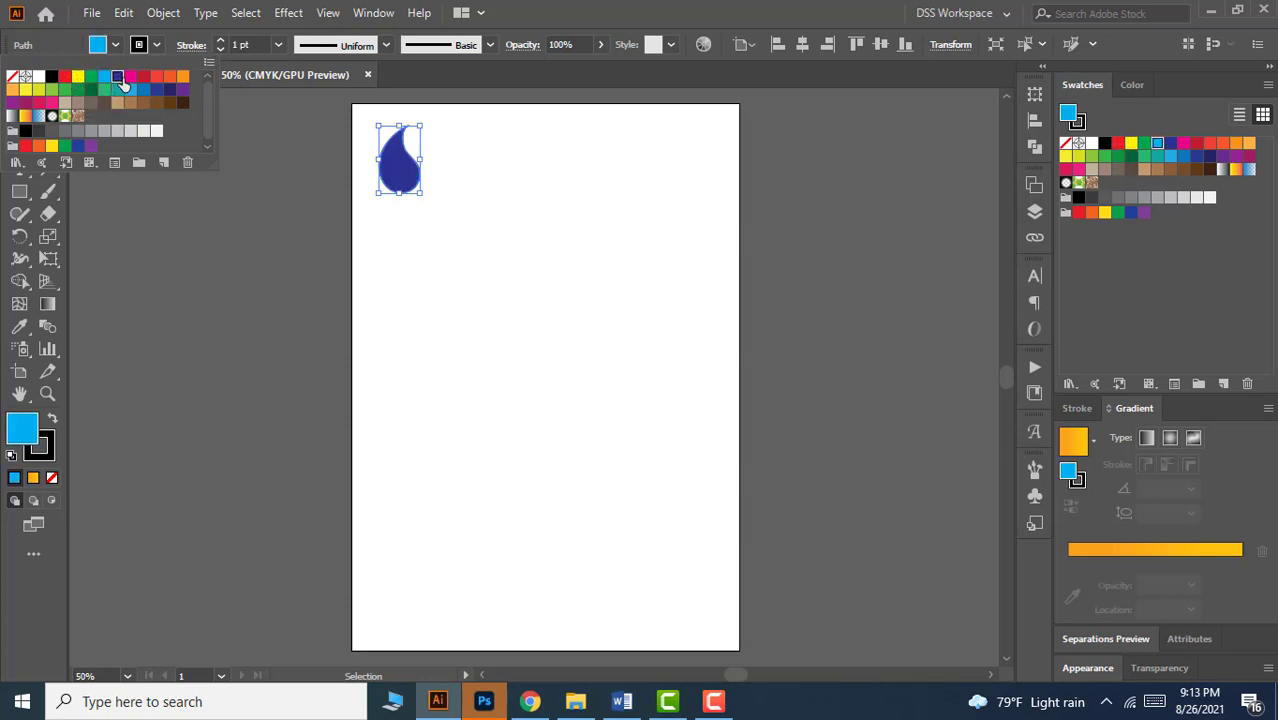
pyautogui.click(130, 77)
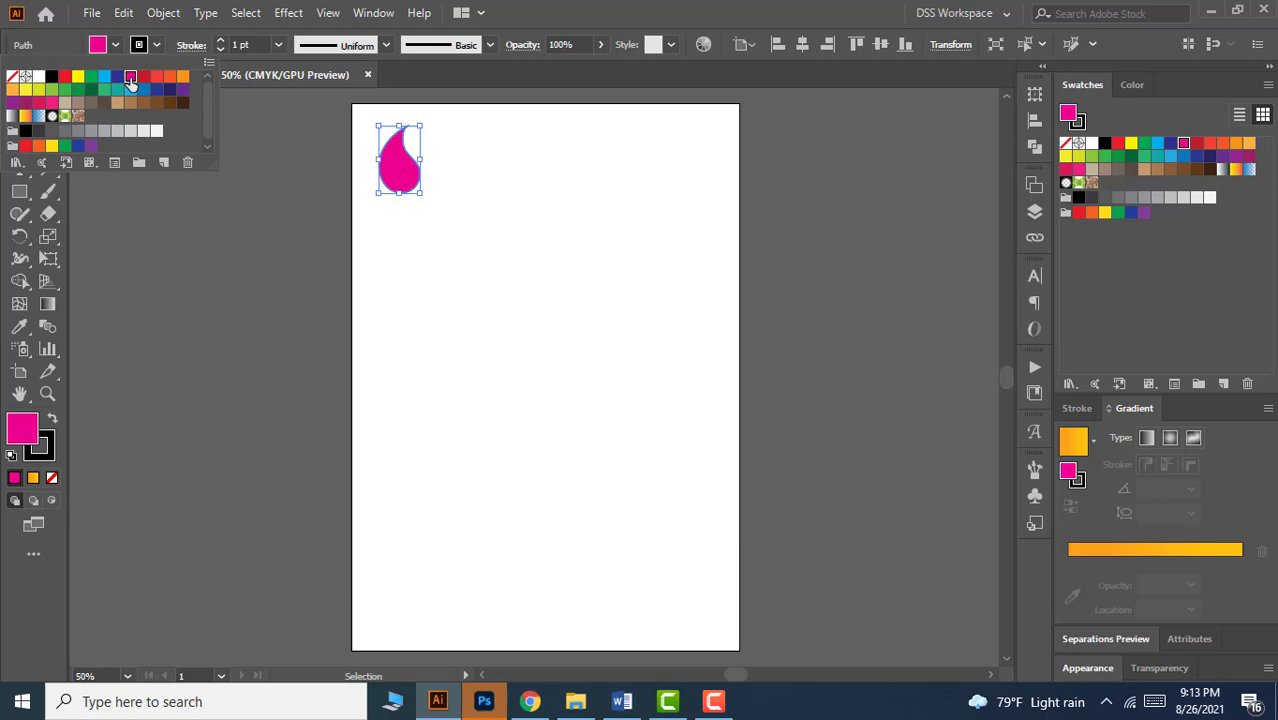
pyautogui.click(78, 77)
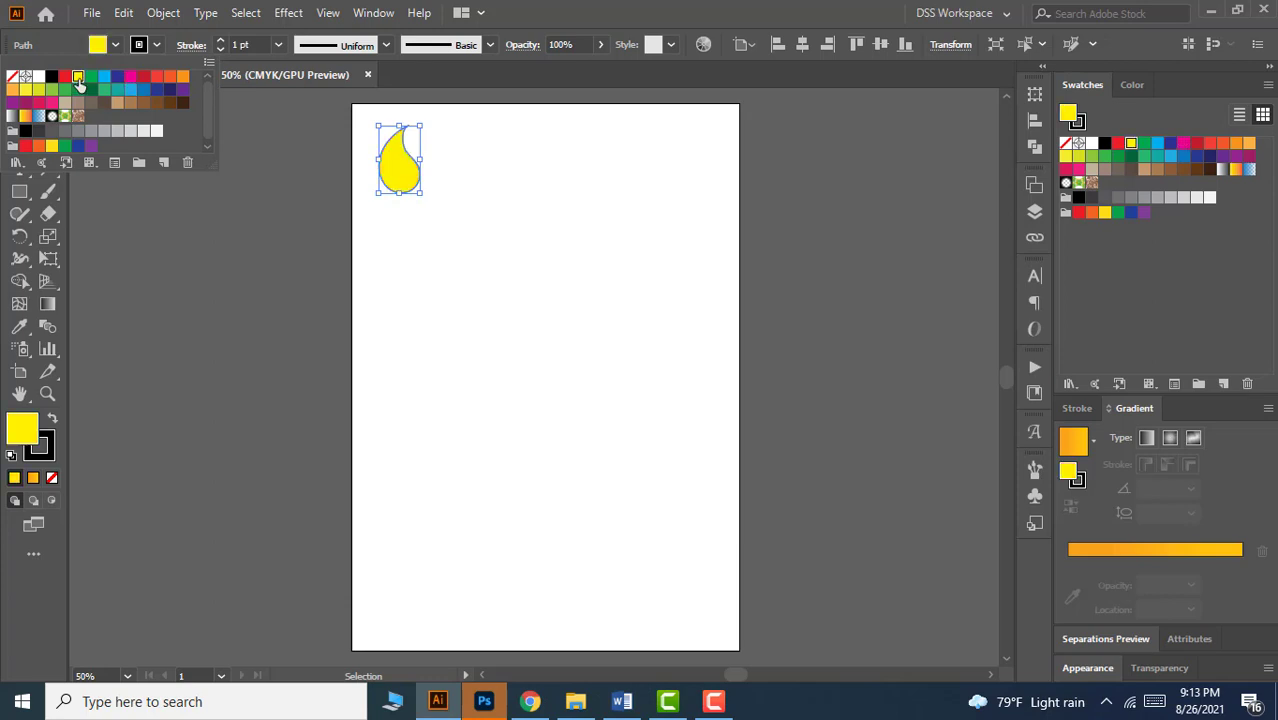
pyautogui.click(435, 252)
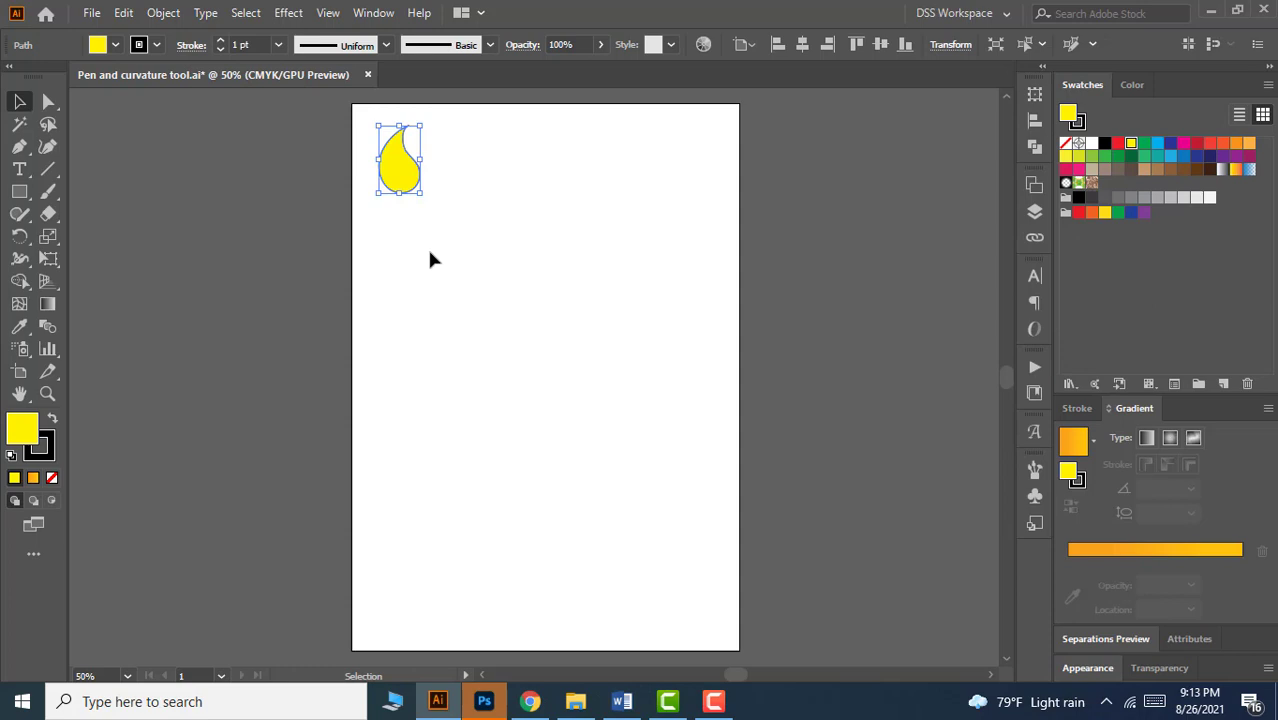
# Duplicate the yellow teardrop twice horizontally and repeat the last copy four more times to make a row of seven.
pyautogui.press('alt')
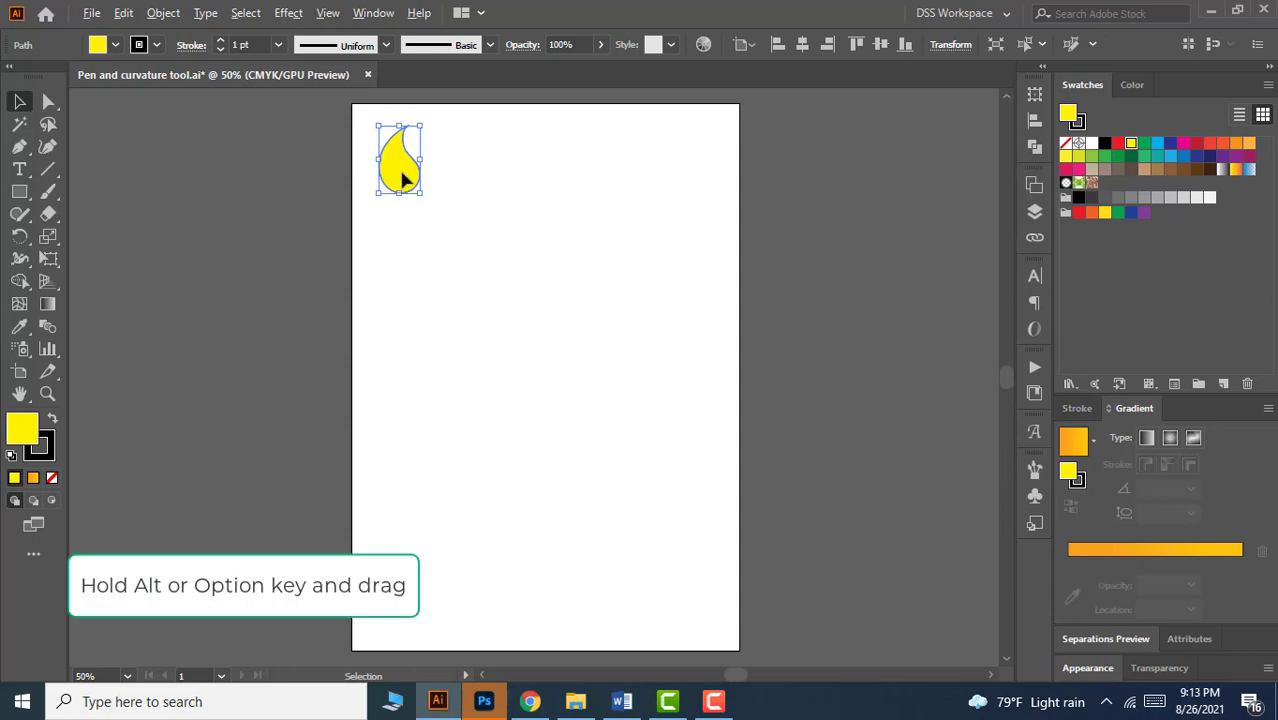
pyautogui.moveTo(401, 176); pyautogui.dragTo(455, 177)
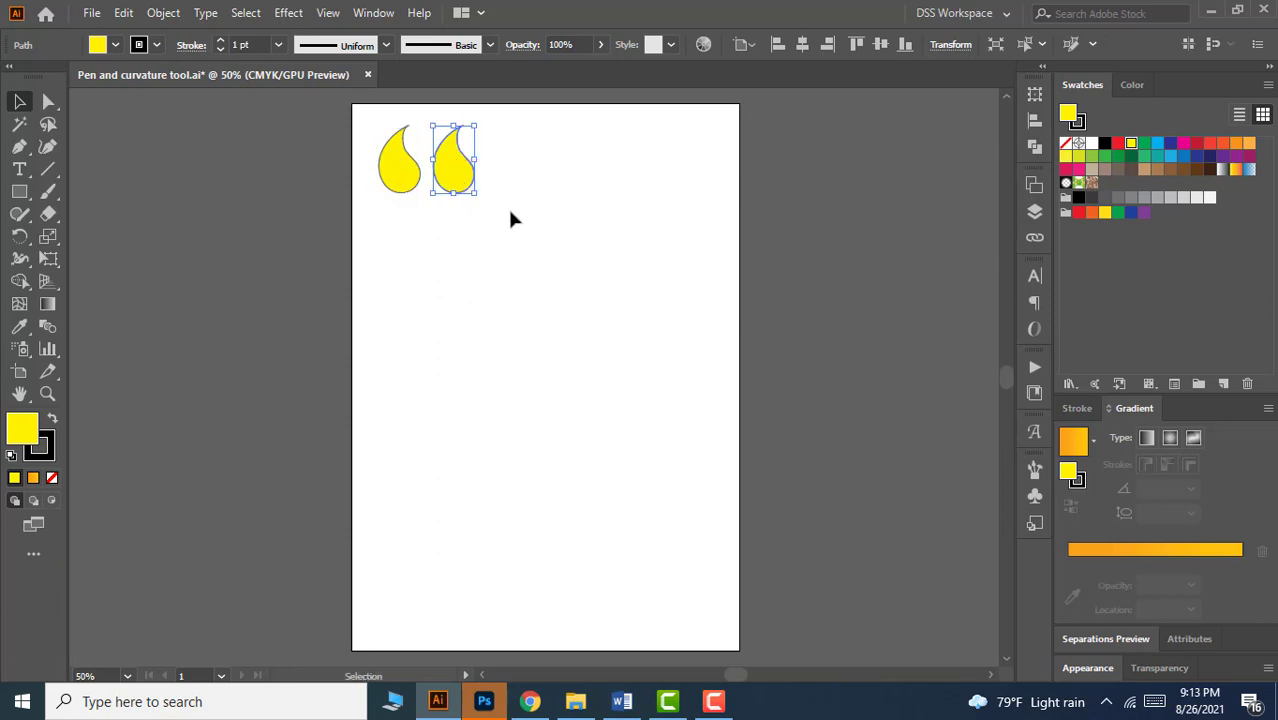
pyautogui.moveTo(456, 177); pyautogui.dragTo(512, 182)
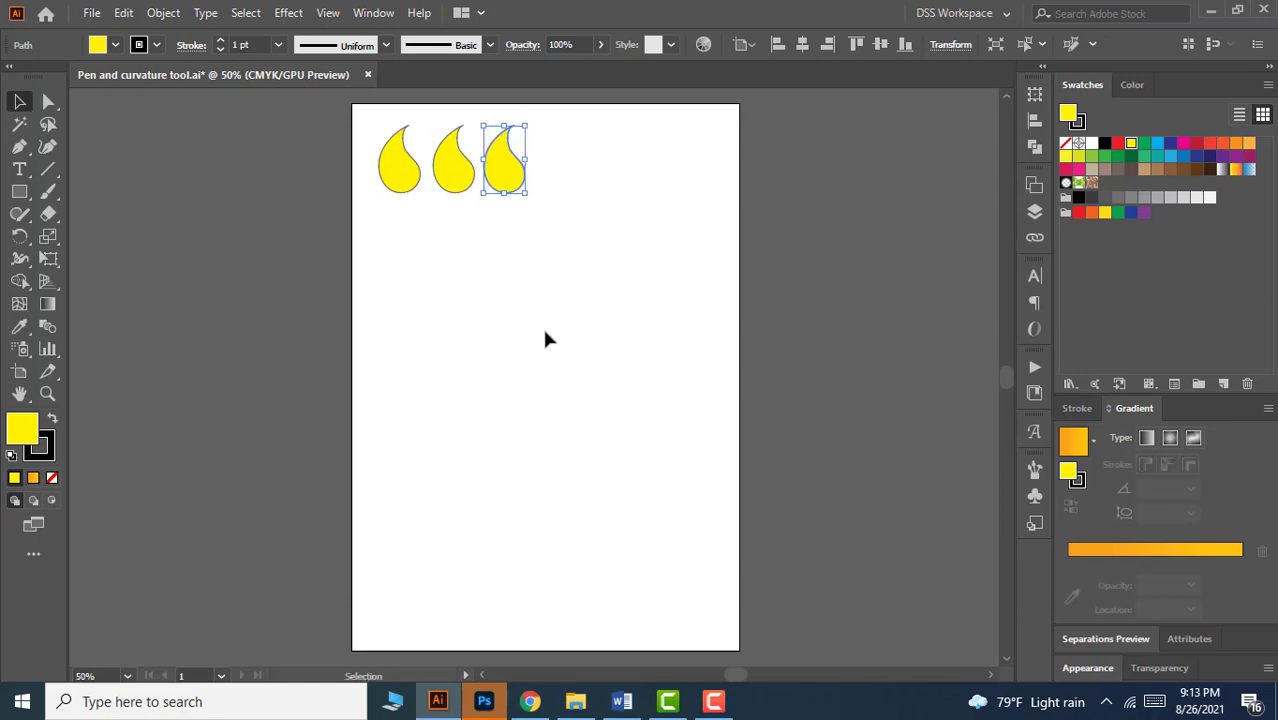
pyautogui.hotkey('ctrl', 'd')
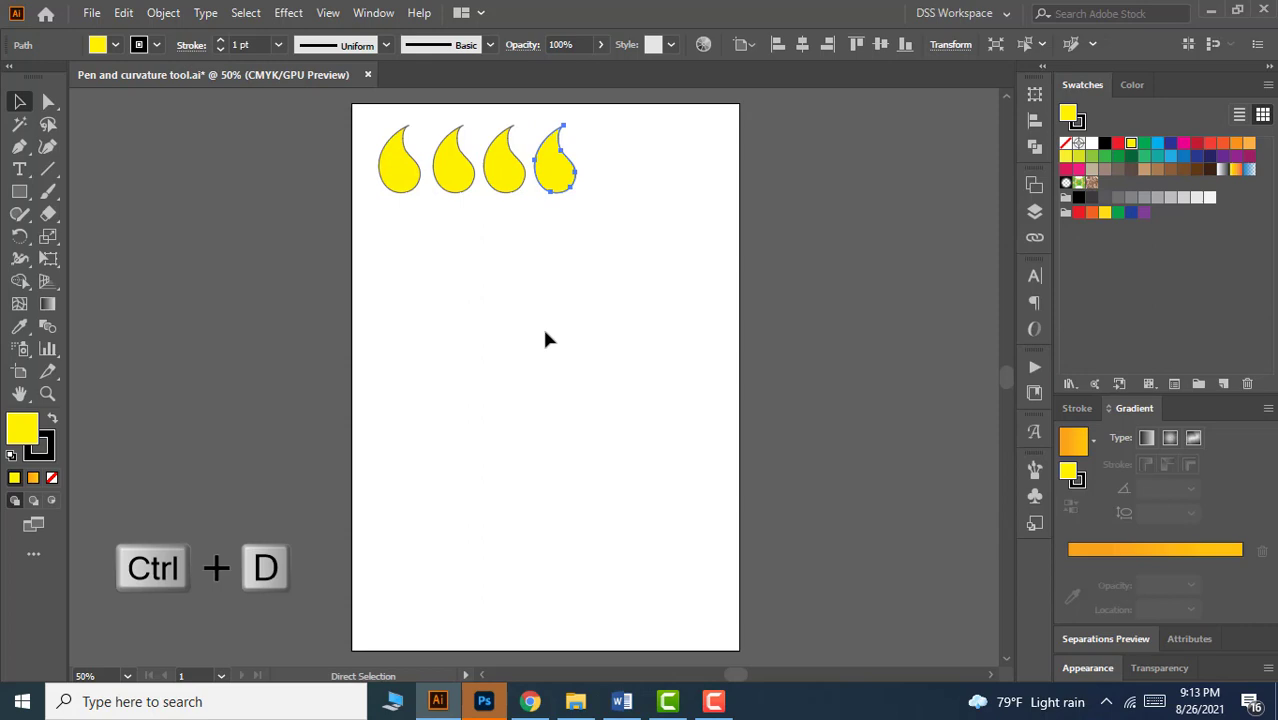
pyautogui.hotkey('ctrl', 'd')
pyautogui.hotkey('ctrl', 'd')
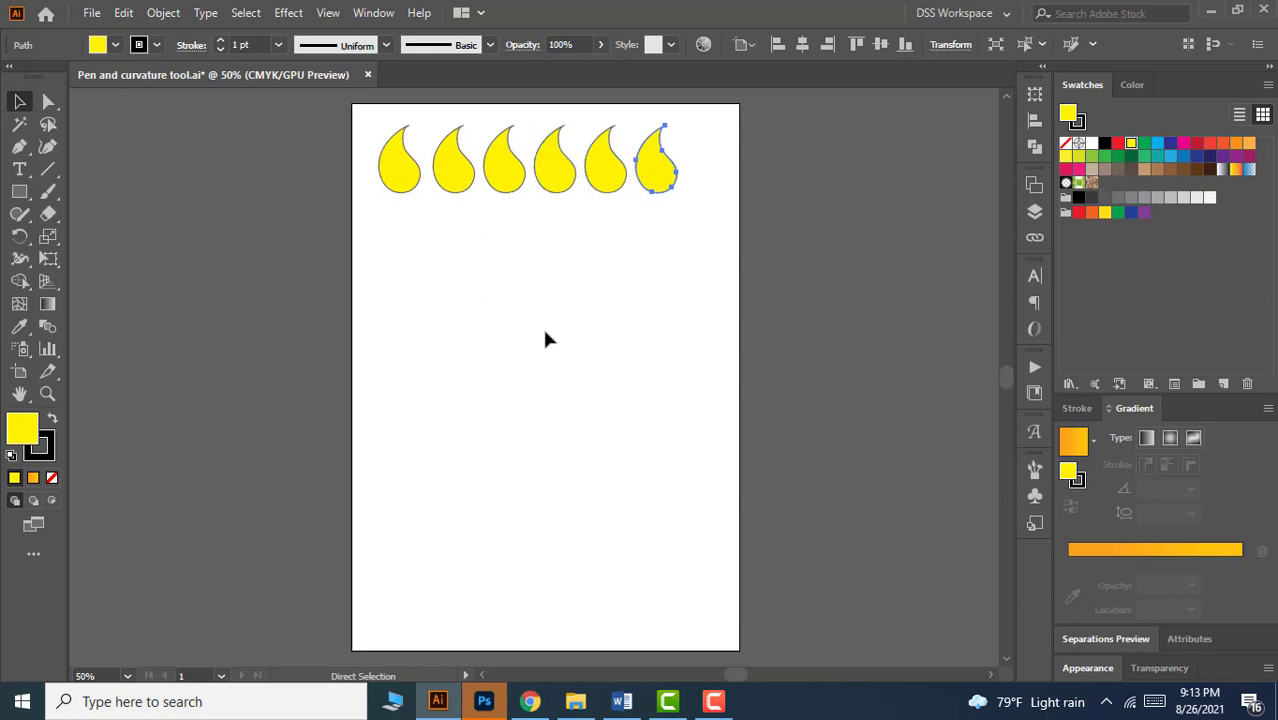
pyautogui.hotkey('ctrl', 'd')
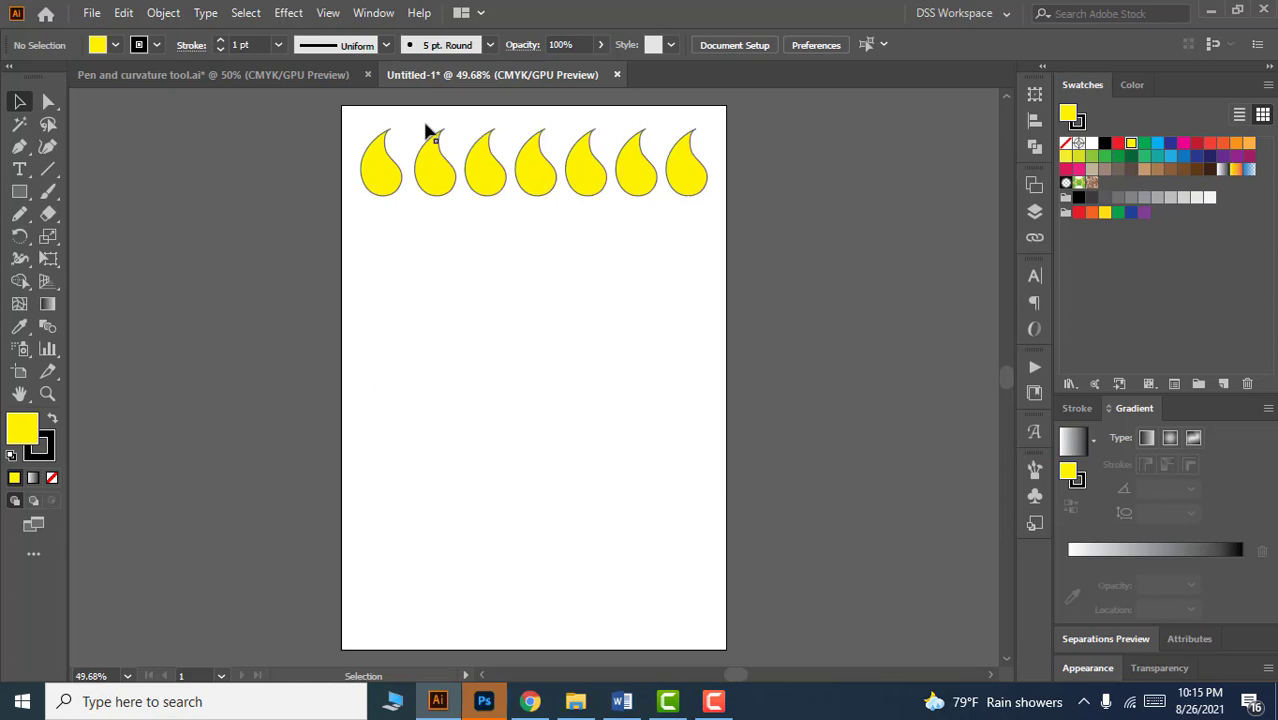
# Remove the fill from the second teardrop in the row and deselect it.
pyautogui.click(424, 160)
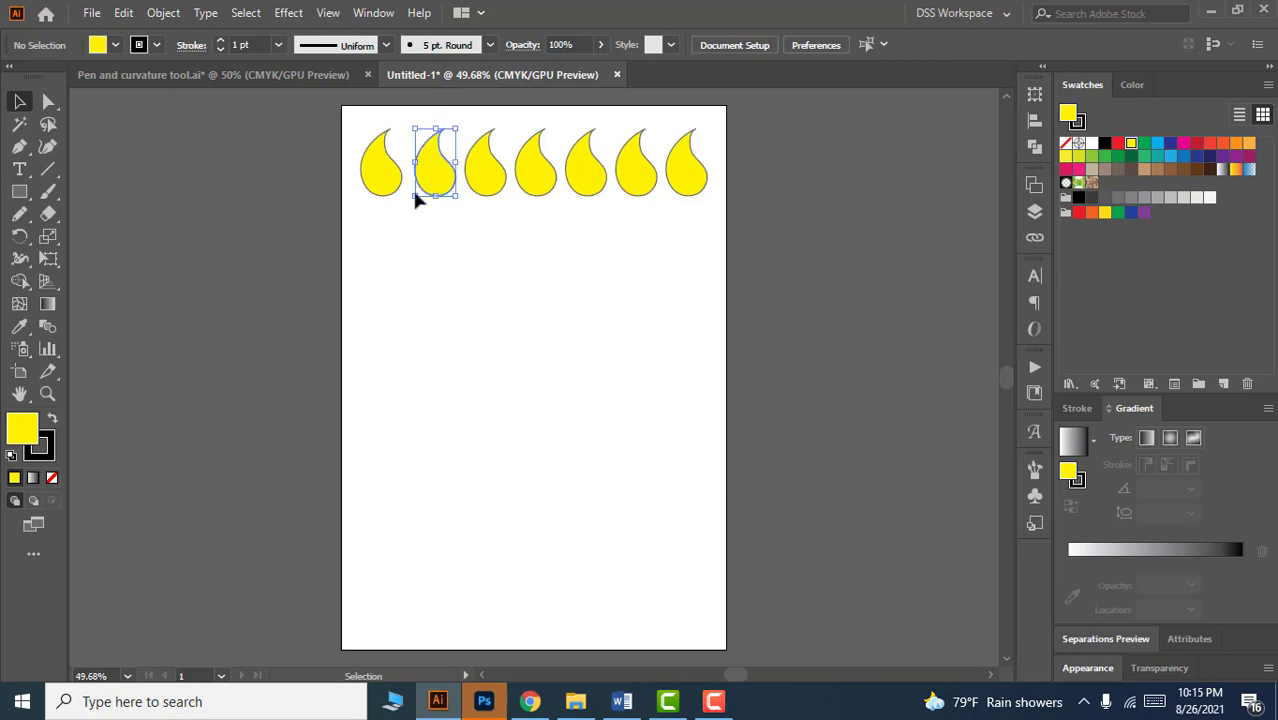
pyautogui.click(113, 46)
pyautogui.click(12, 77)
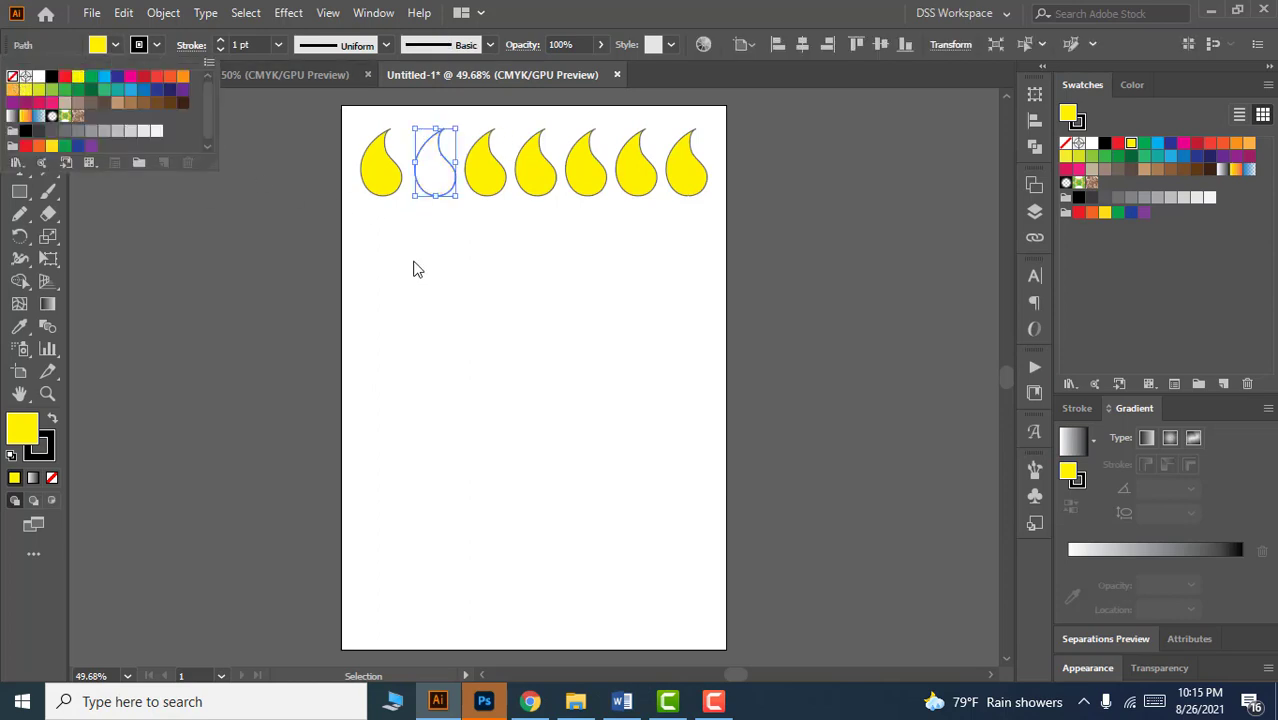
pyautogui.click(500, 286)
pyautogui.click(476, 290)
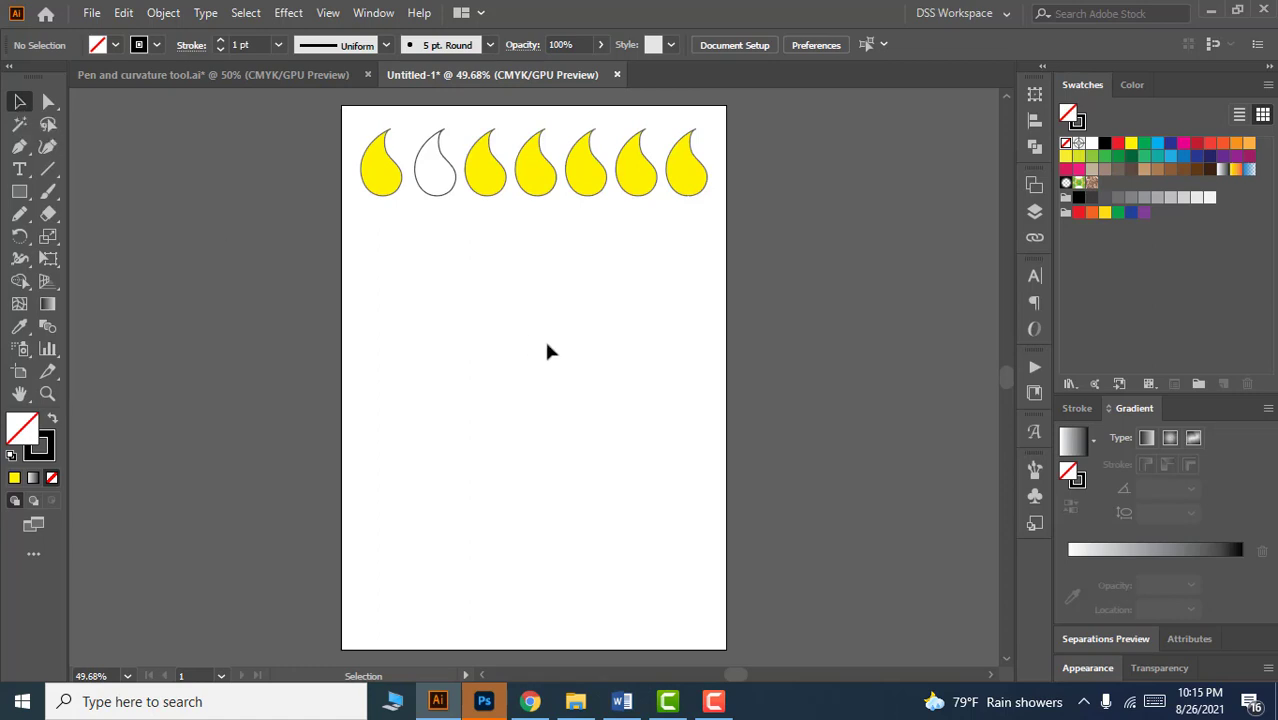
# Select the first, third, fourth and fifth teardrops individually by their fill, and the unfilled second one by its outline.
pyautogui.click(380, 175)
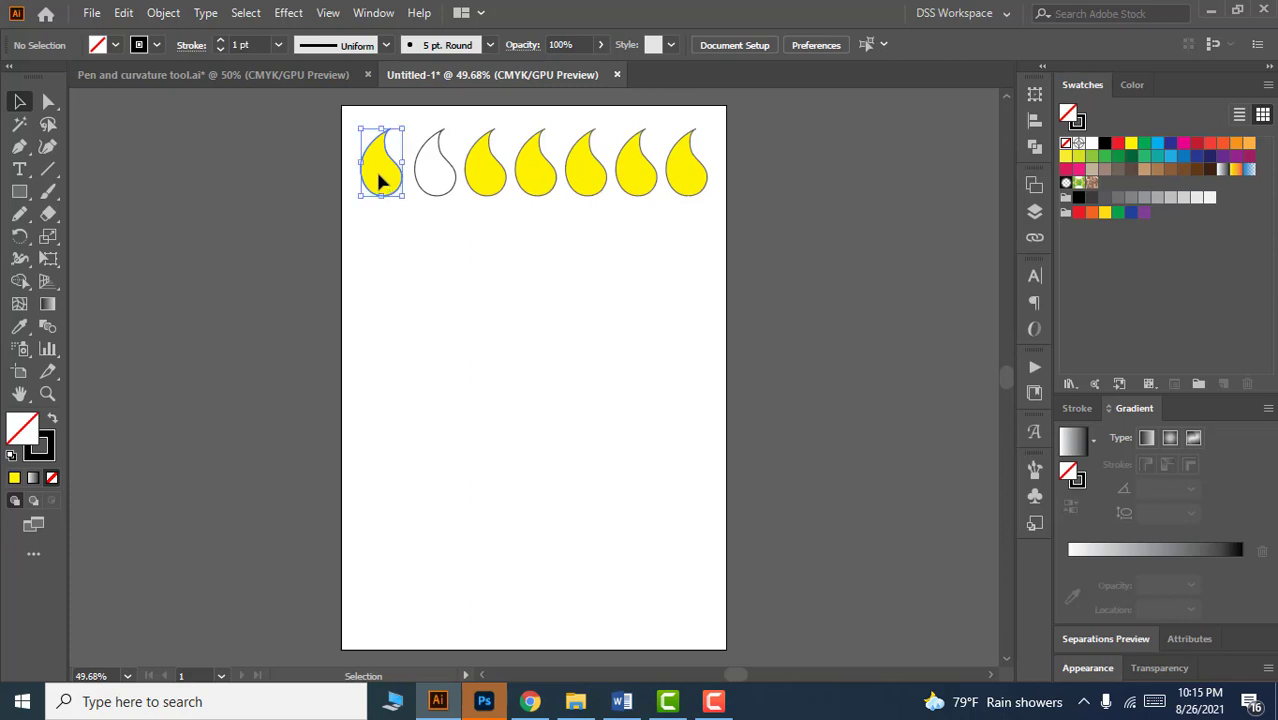
pyautogui.click(487, 183)
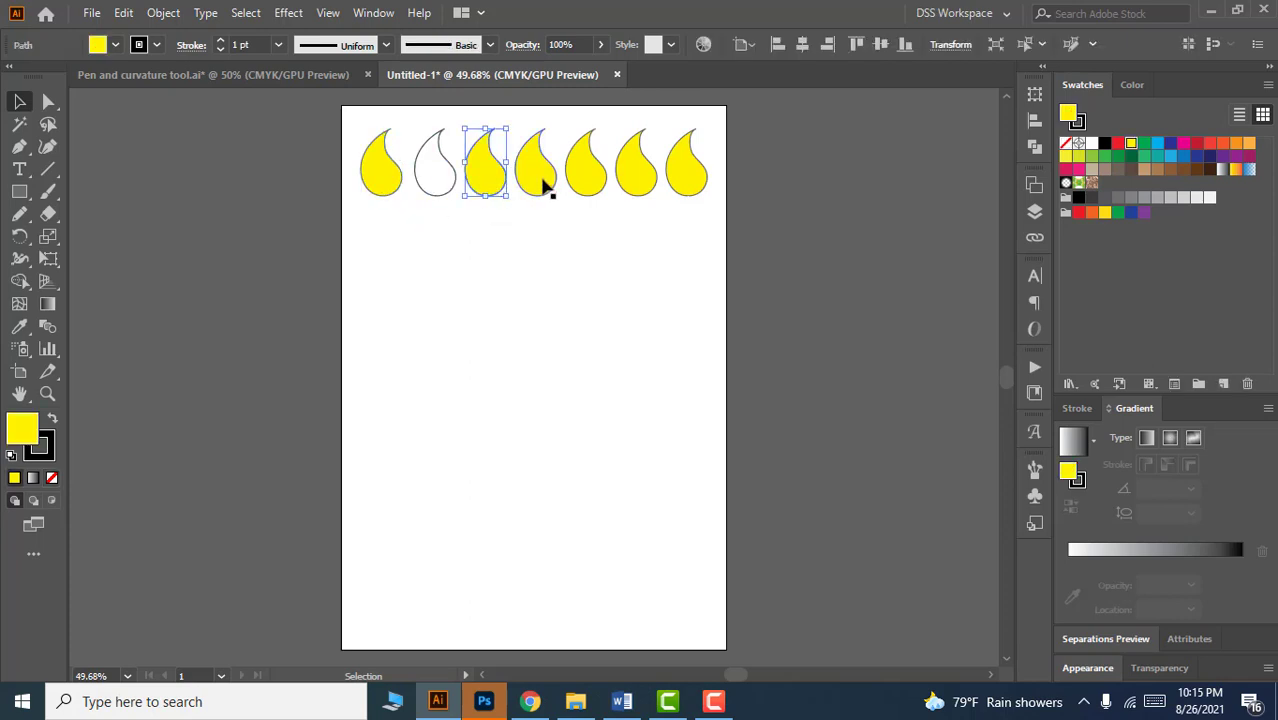
pyautogui.click(542, 186)
pyautogui.click(593, 176)
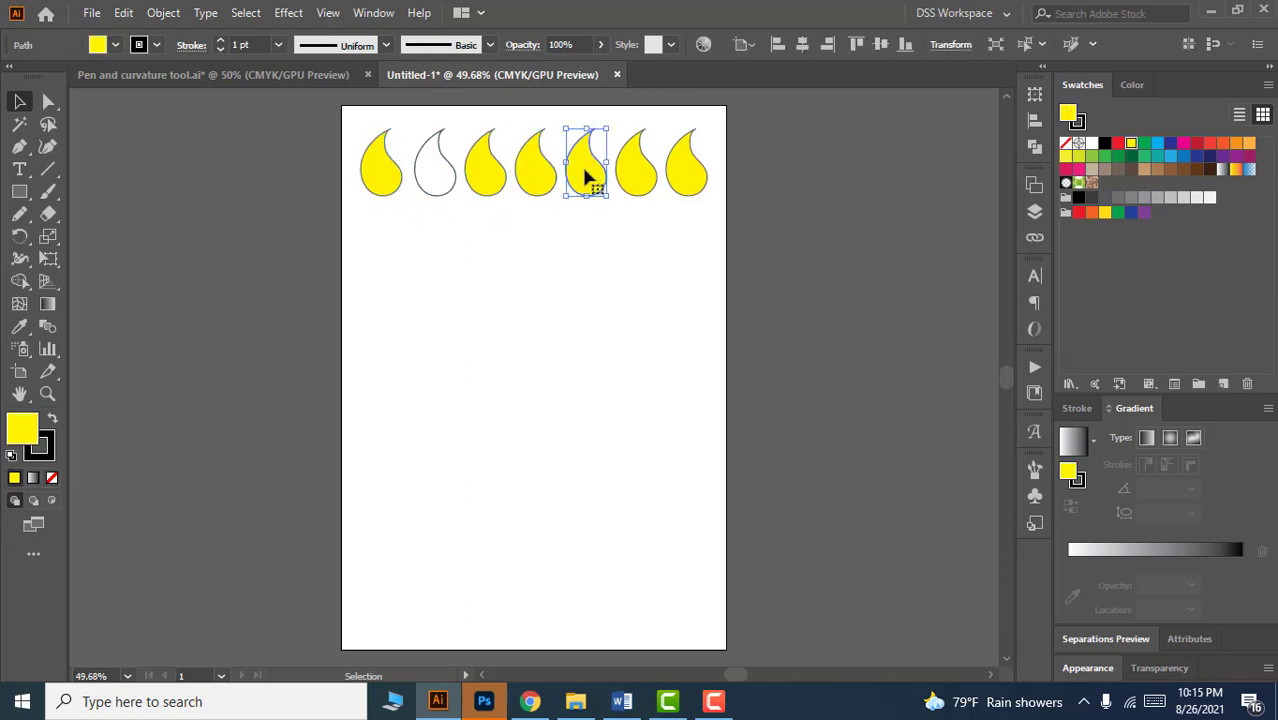
pyautogui.click(444, 195)
pyautogui.click(436, 328)
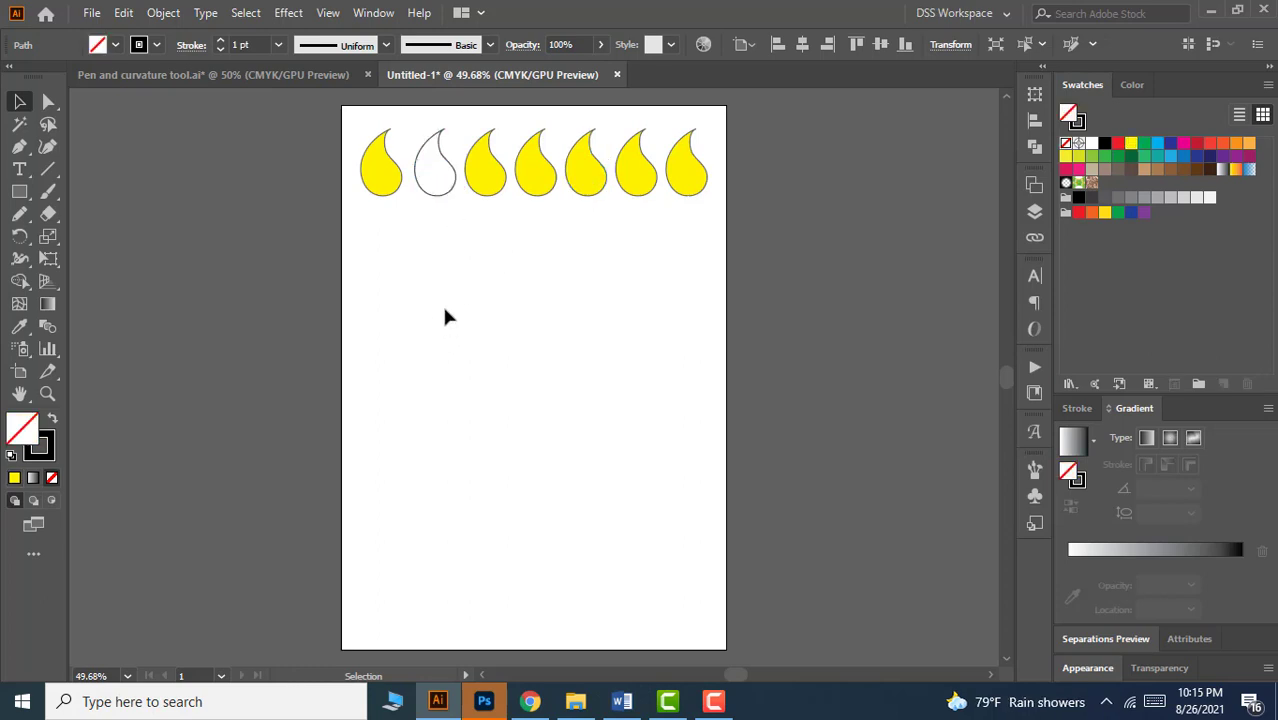
# Select the unfilled teardrop by its outline and the first, third and fourth teardrops one at a time, and clear the selection.
pyautogui.click(447, 199)
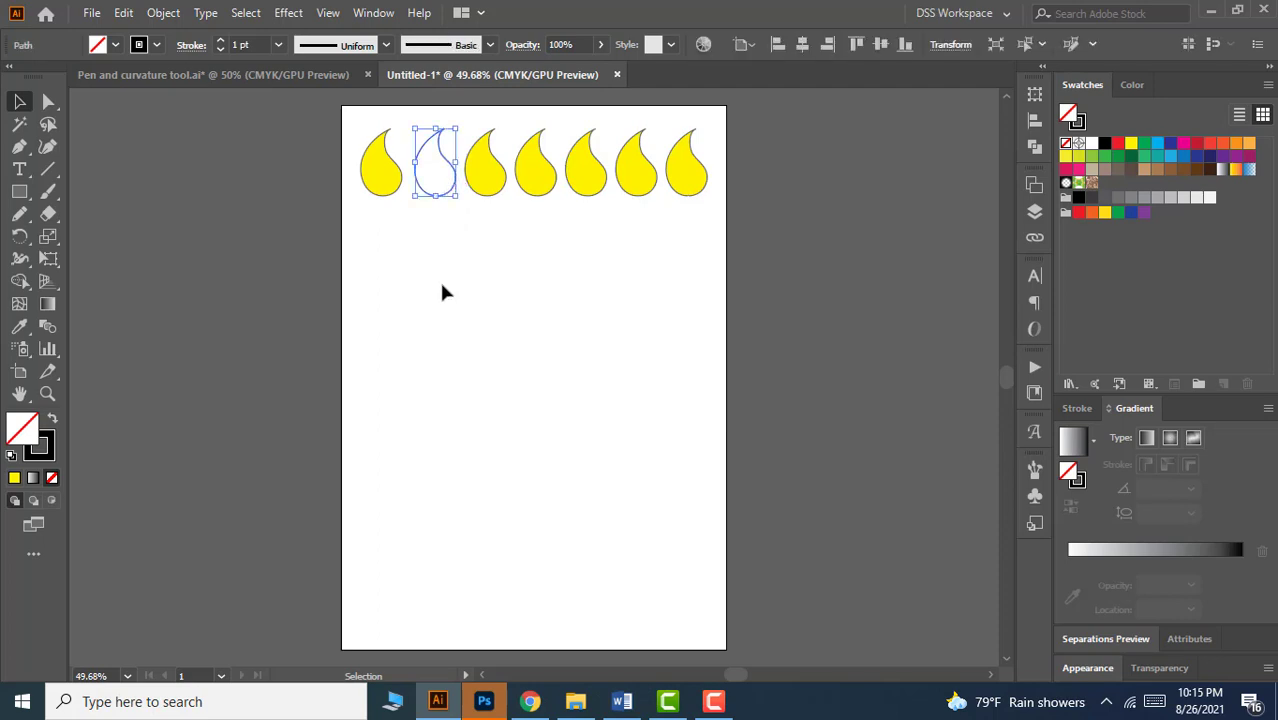
pyautogui.click(442, 288)
pyautogui.moveTo(393, 234); pyautogui.dragTo(376, 188)
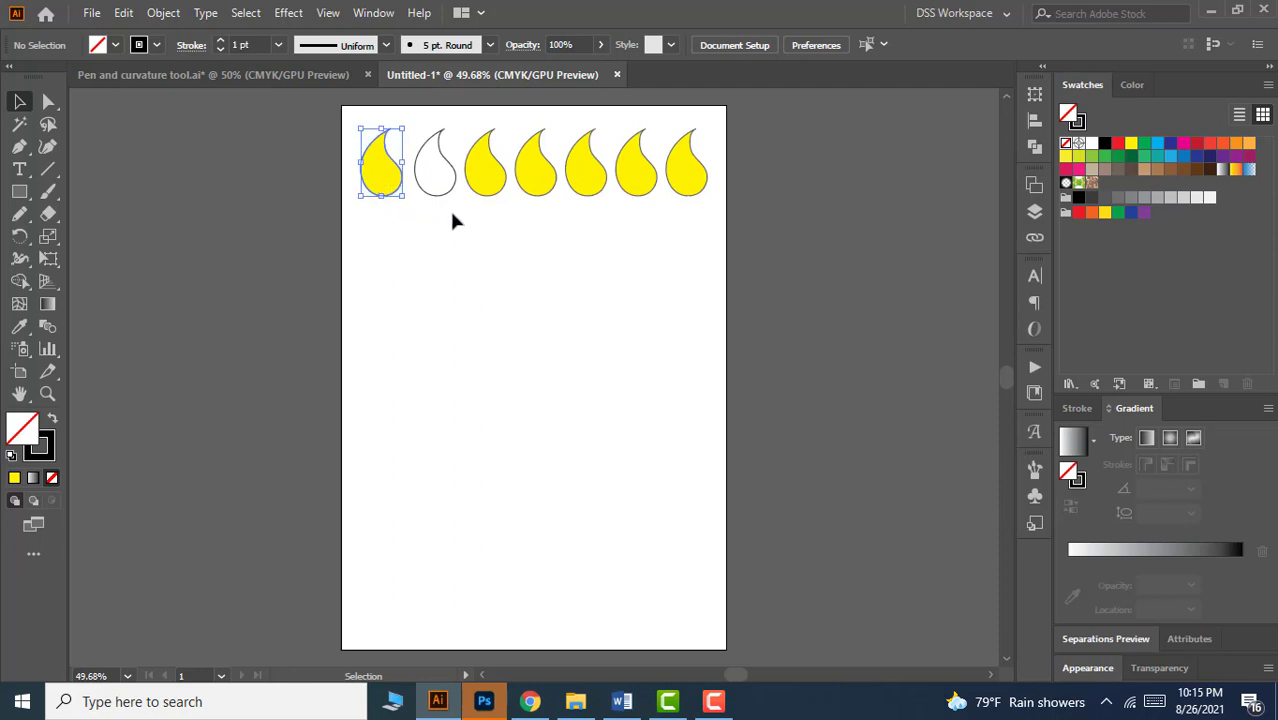
pyautogui.click(428, 192)
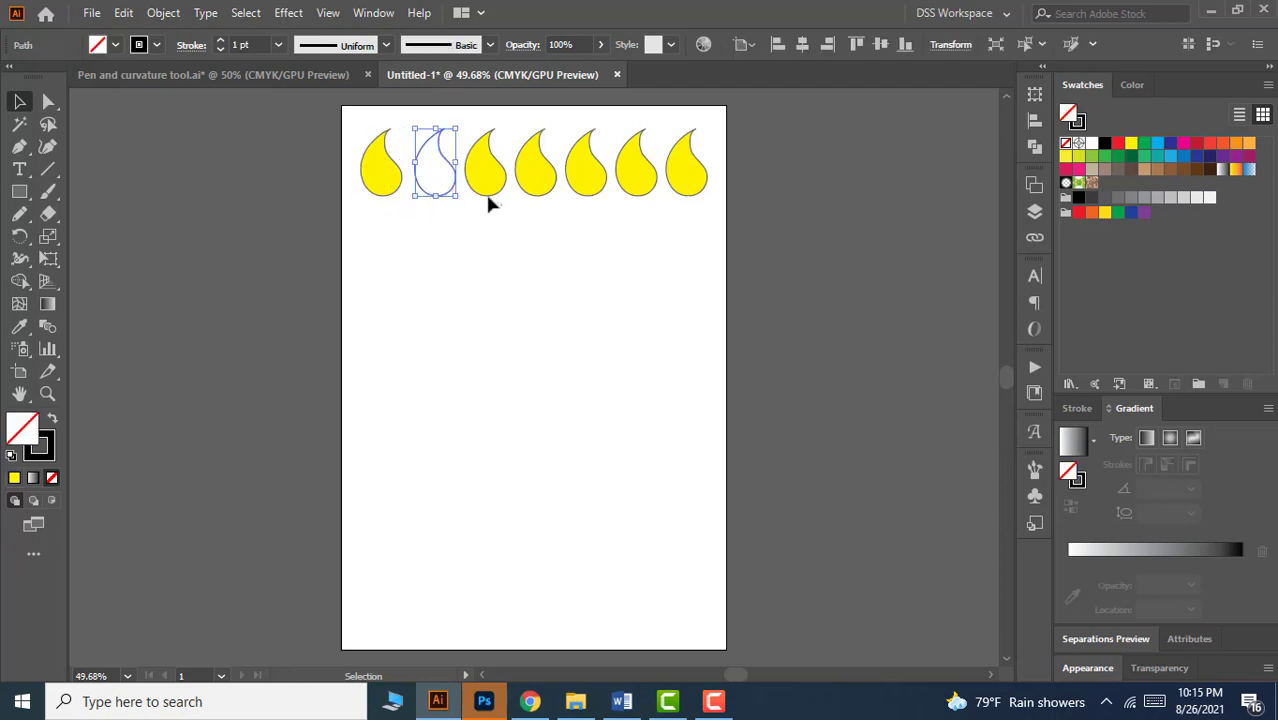
pyautogui.click(483, 183)
pyautogui.click(539, 188)
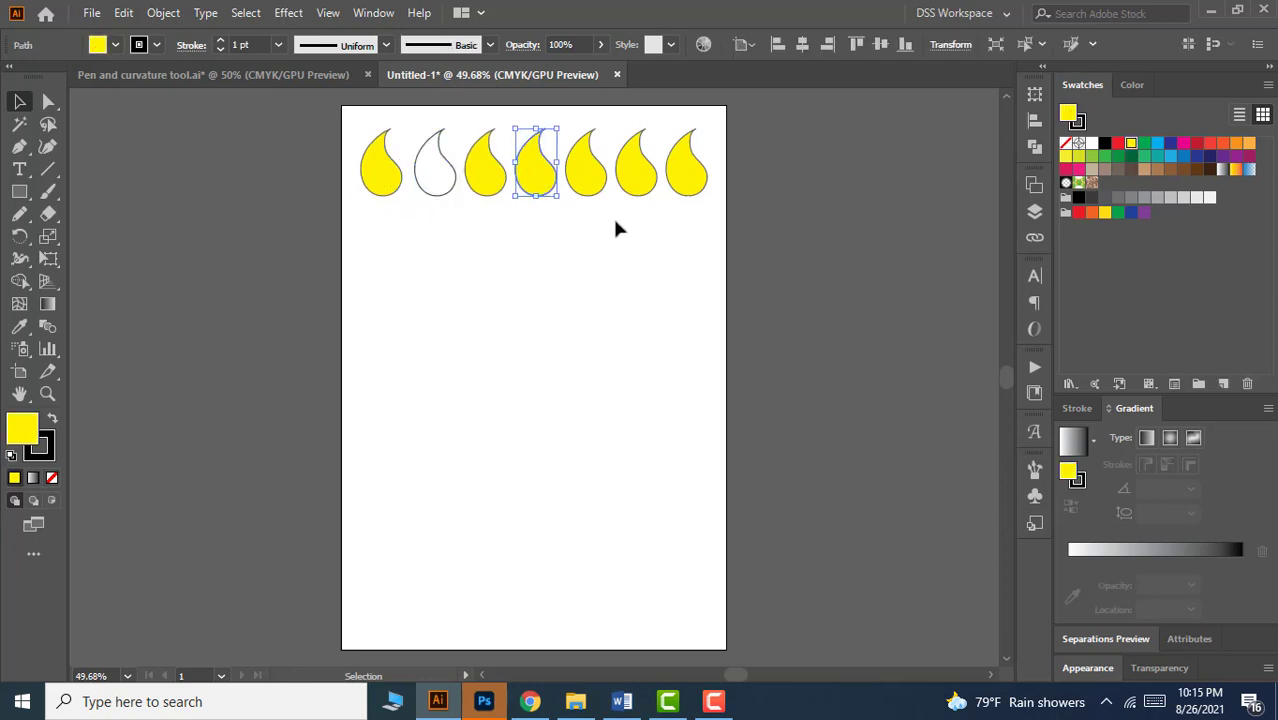
pyautogui.click(422, 253)
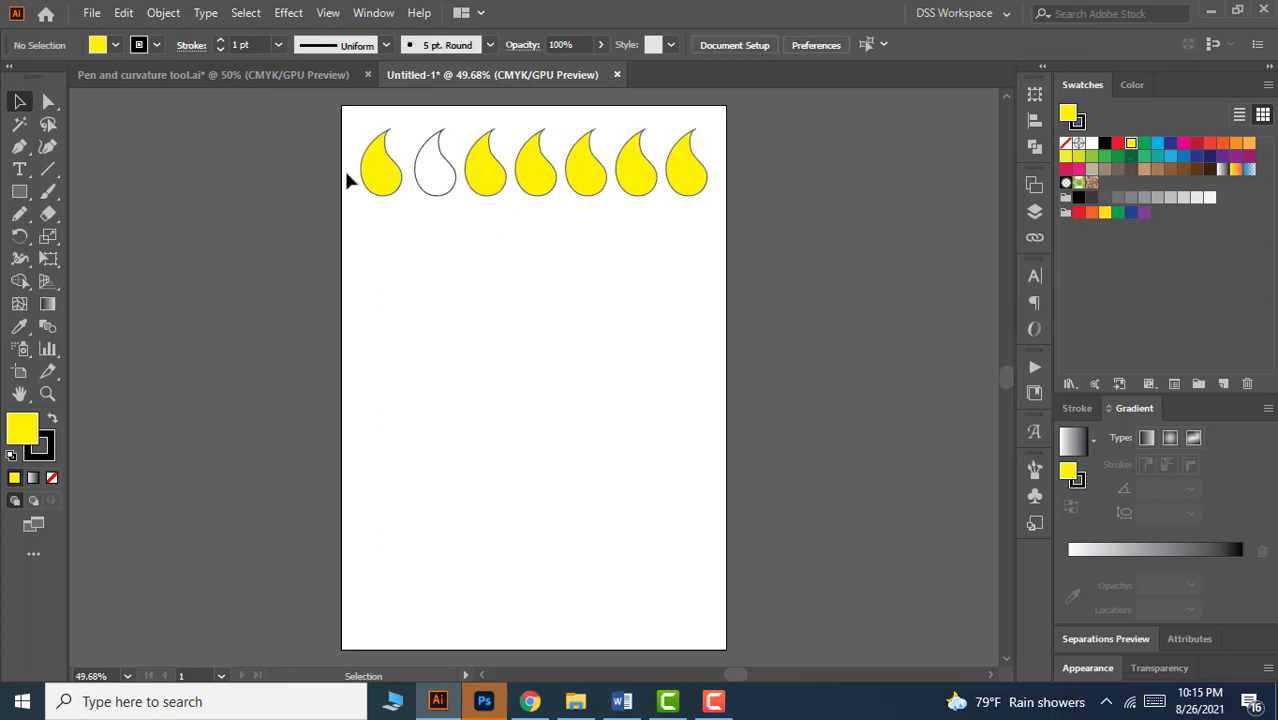
# Select all seven teardrops with one selection marquee across the row, and deselect them.
pyautogui.moveTo(346, 172); pyautogui.dragTo(561, 219)
pyautogui.moveTo(638, 212); pyautogui.dragTo(693, 212)
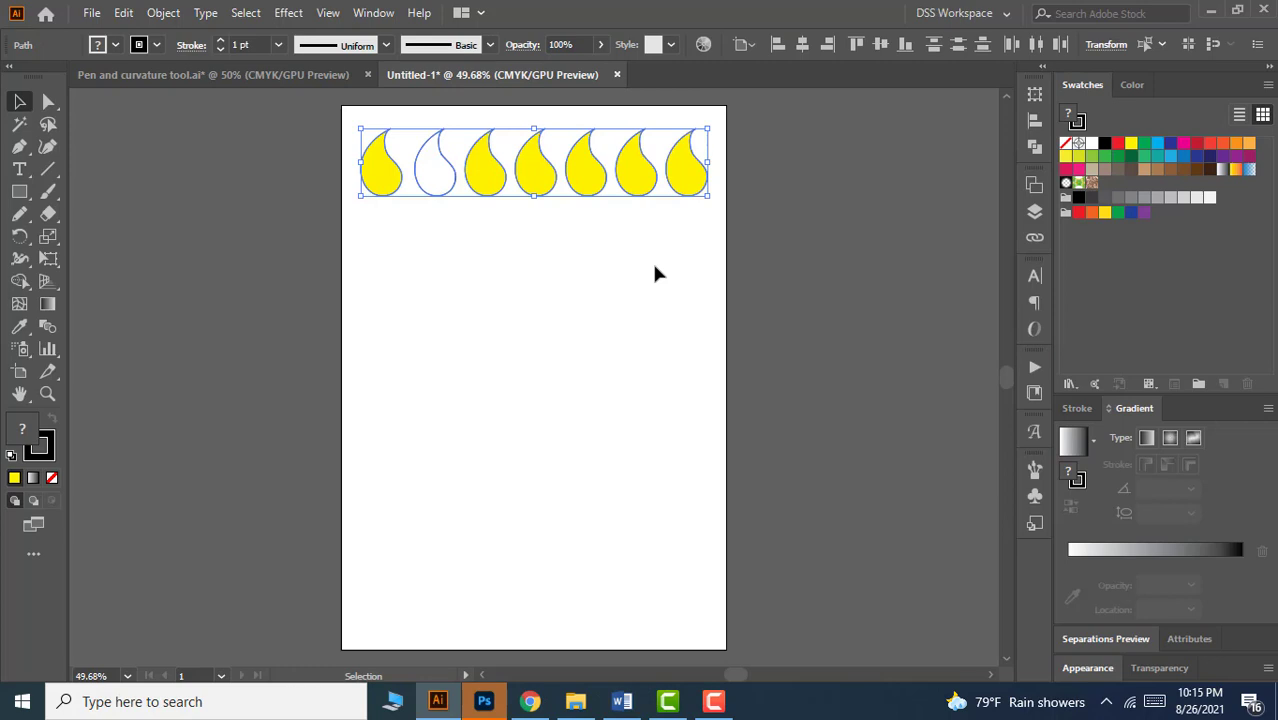
pyautogui.click(654, 266)
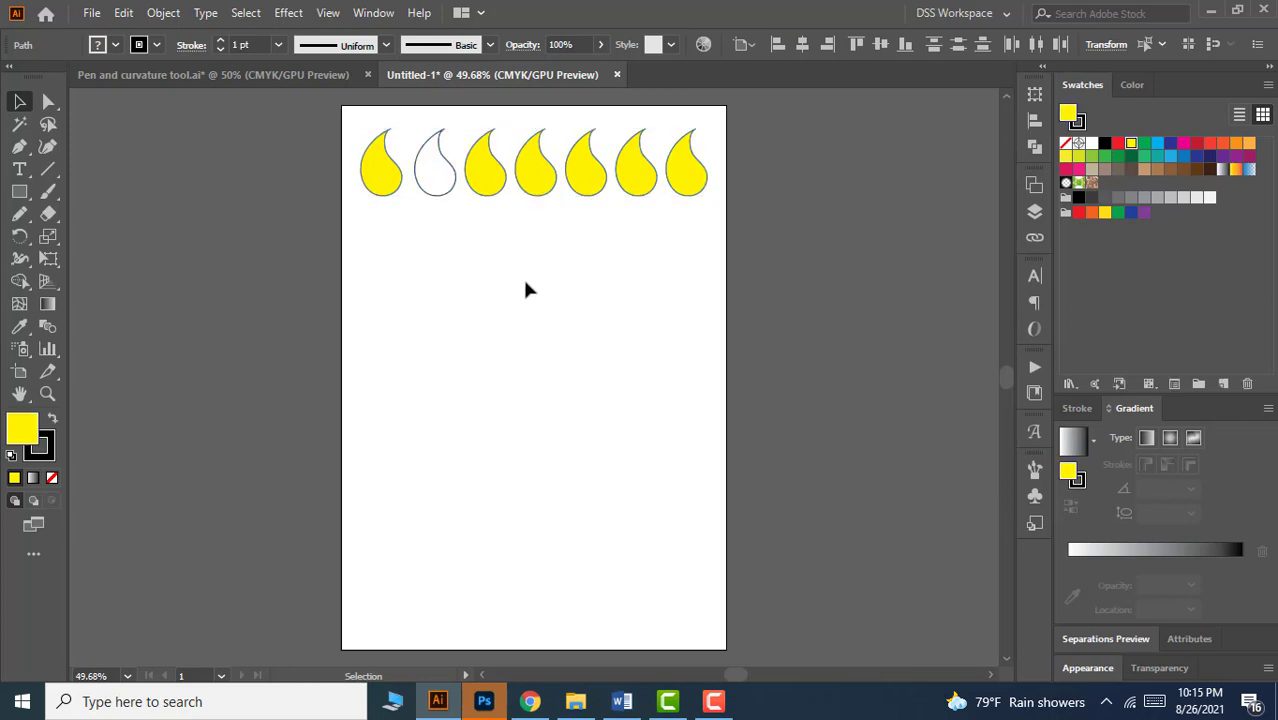
# Build a selection of all seven teardrops by adding them one at a time from first to last.
pyautogui.keyDown('shift'); pyautogui.click(392, 190); pyautogui.keyUp('shift')
pyautogui.keyDown('shift'); pyautogui.click(430, 192); pyautogui.keyUp('shift')
pyautogui.keyDown('shift'); pyautogui.click(489, 186); pyautogui.keyUp('shift')
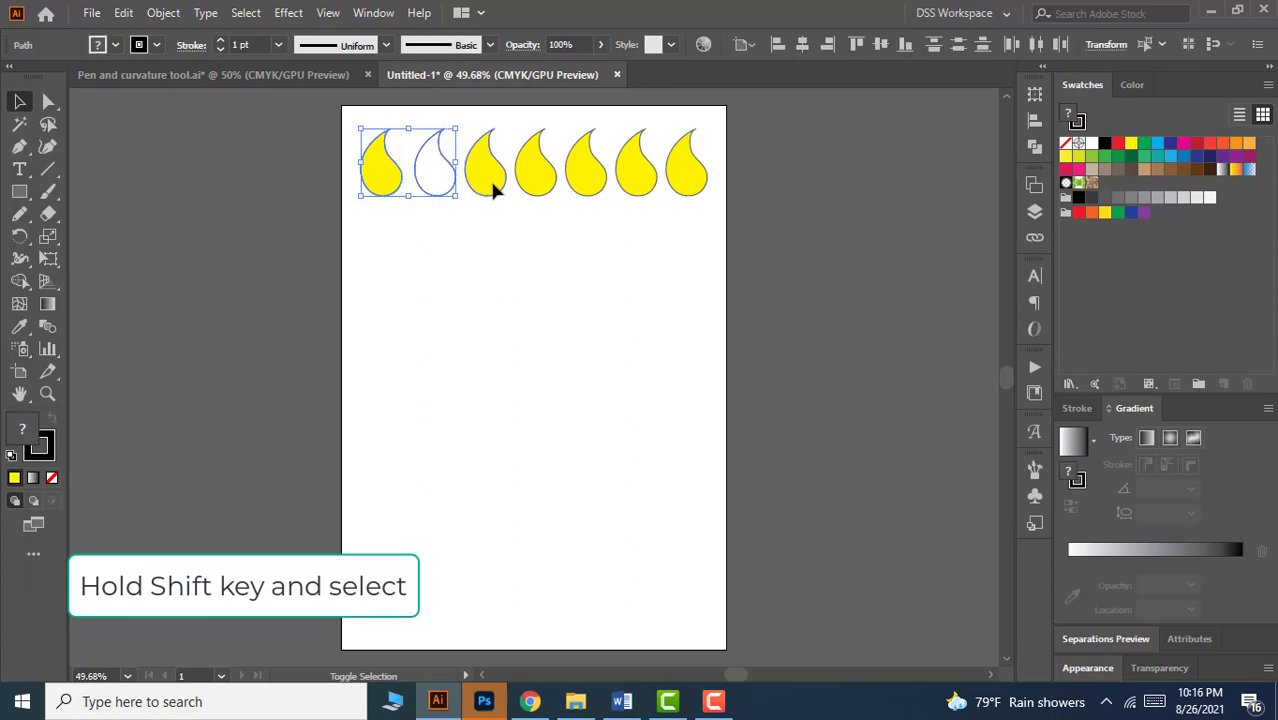
pyautogui.keyDown('shift'); pyautogui.click(536, 190); pyautogui.keyUp('shift')
pyautogui.keyDown('shift'); pyautogui.click(584, 188); pyautogui.keyUp('shift')
pyautogui.keyDown('shift'); pyautogui.click(648, 190); pyautogui.keyUp('shift')
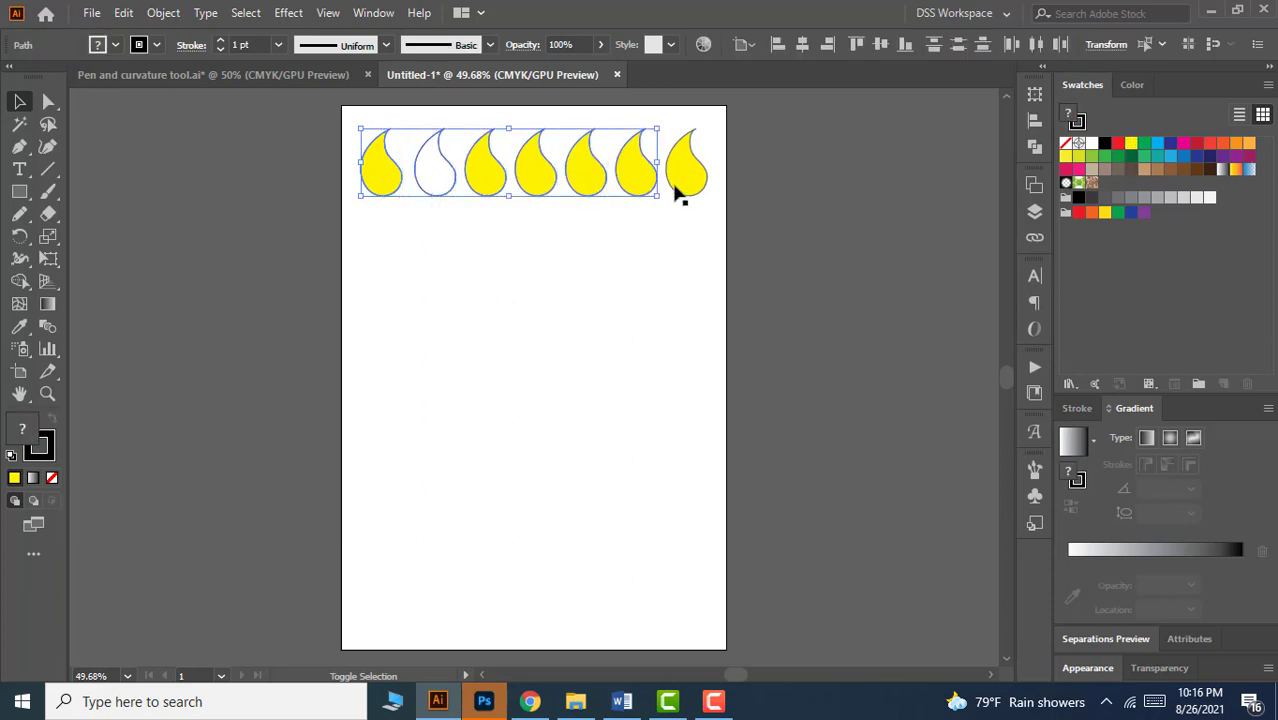
pyautogui.keyDown('shift'); pyautogui.click(685, 192); pyautogui.keyUp('shift')
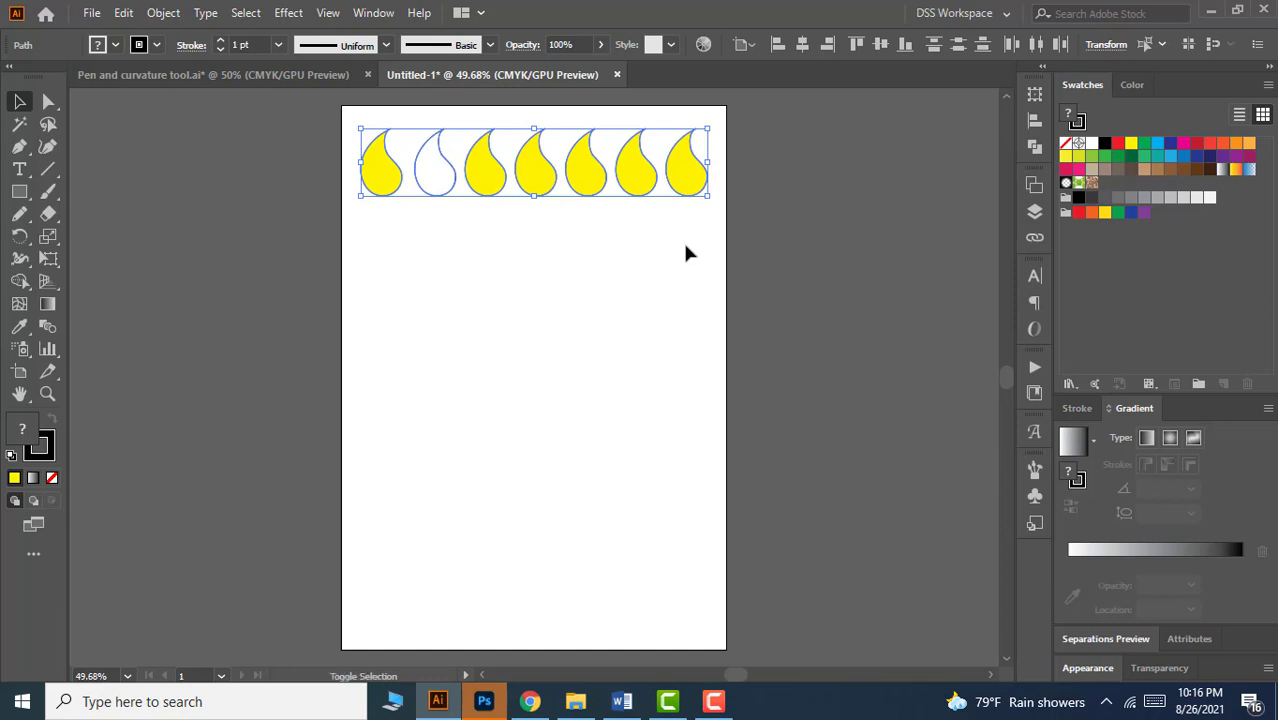
# Remove the last, second, first and third teardrops from the selection, keeping the fourth to sixth selected.
pyautogui.keyDown('shift'); pyautogui.click(688, 182); pyautogui.keyUp('shift')
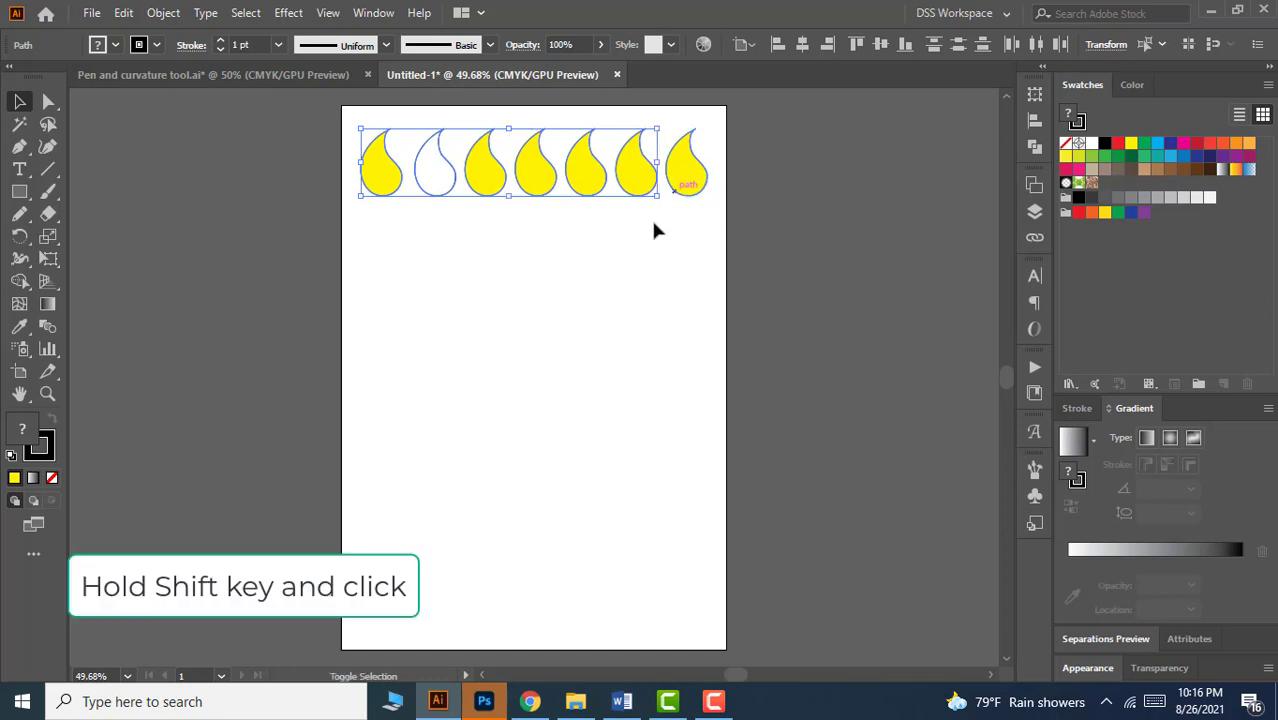
pyautogui.keyDown('shift'); pyautogui.click(453, 195); pyautogui.keyUp('shift')
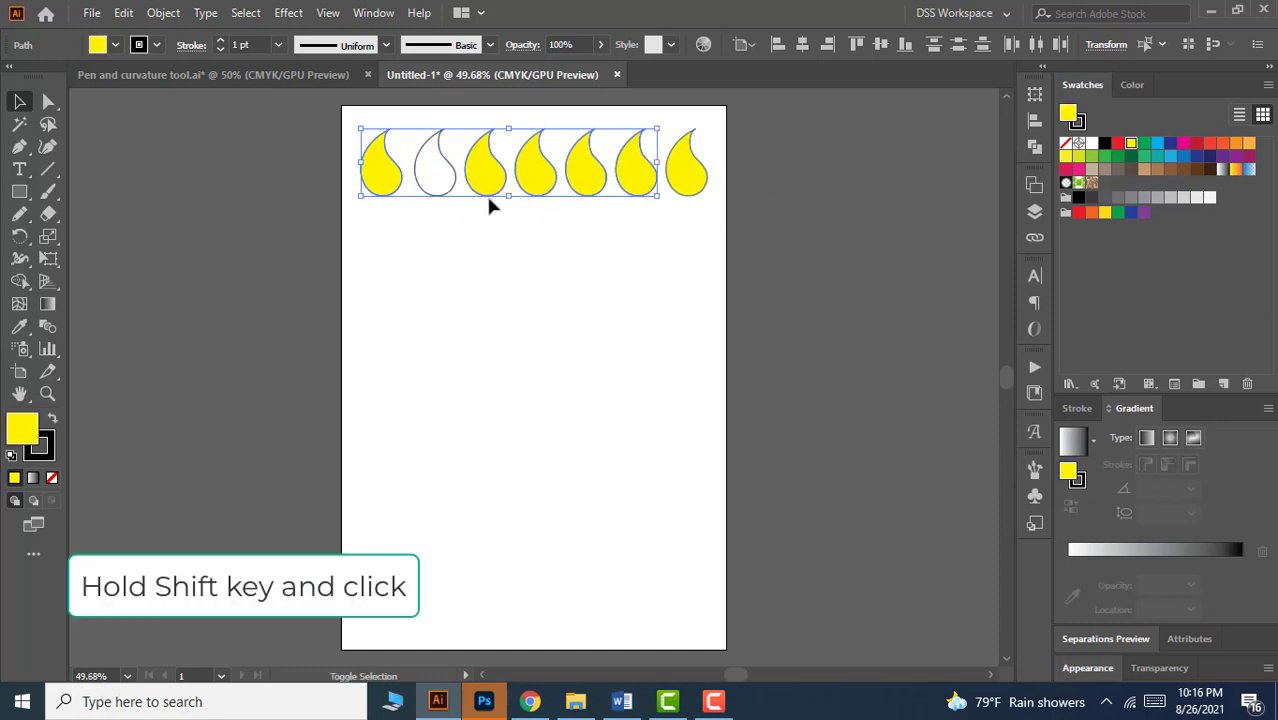
pyautogui.keyDown('shift'); pyautogui.click(388, 180); pyautogui.keyUp('shift')
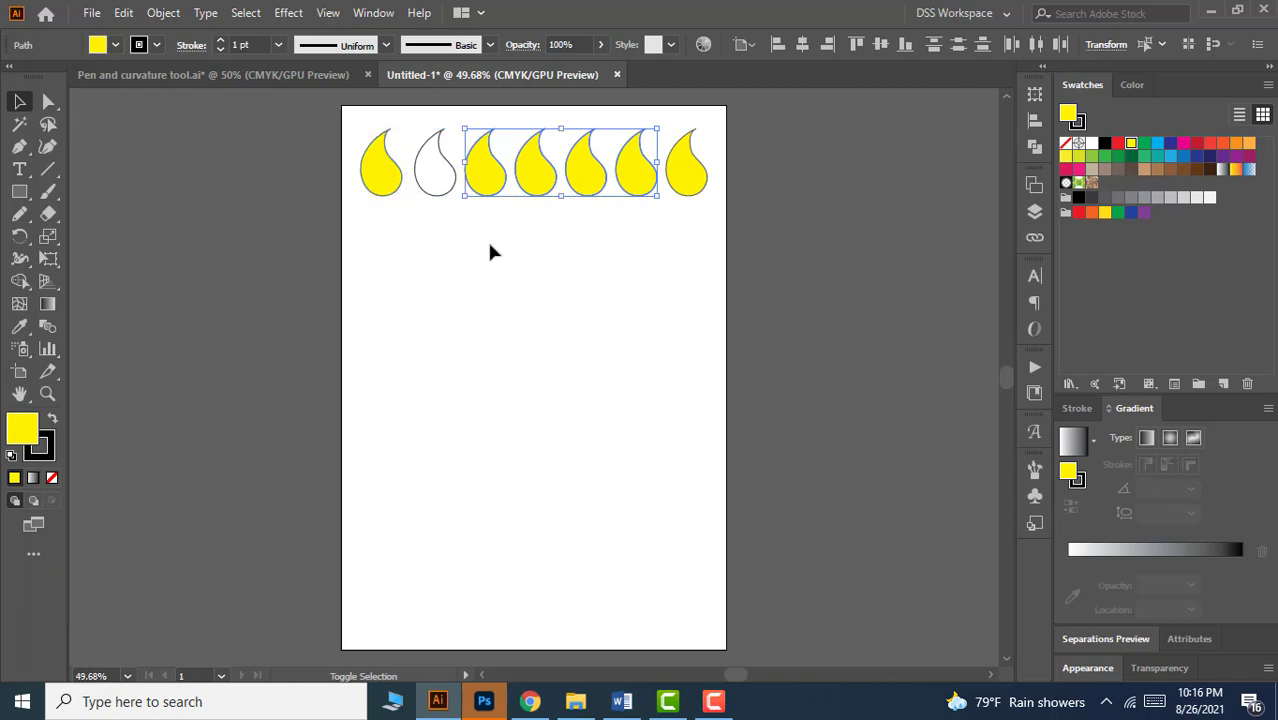
pyautogui.keyDown('shift'); pyautogui.click(485, 188); pyautogui.keyUp('shift')
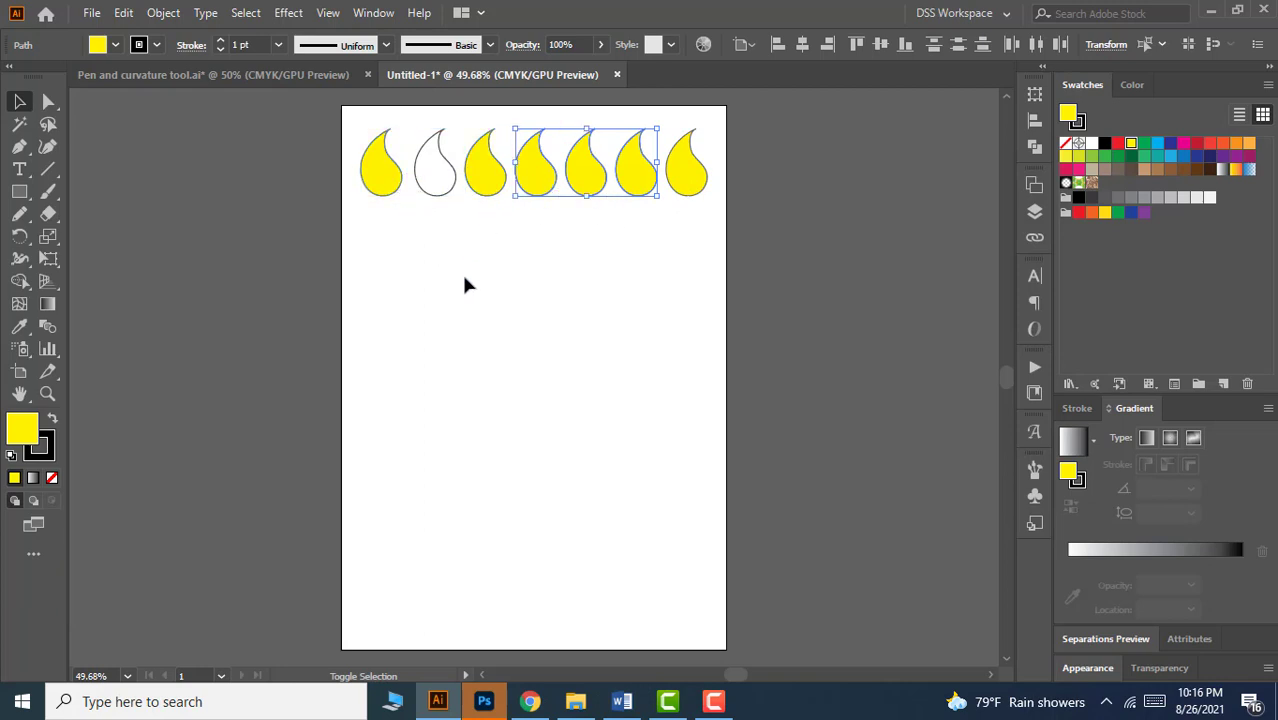
# Select the last three yellow teardrops at the end of the row together and delete them.
pyautogui.click(536, 263)
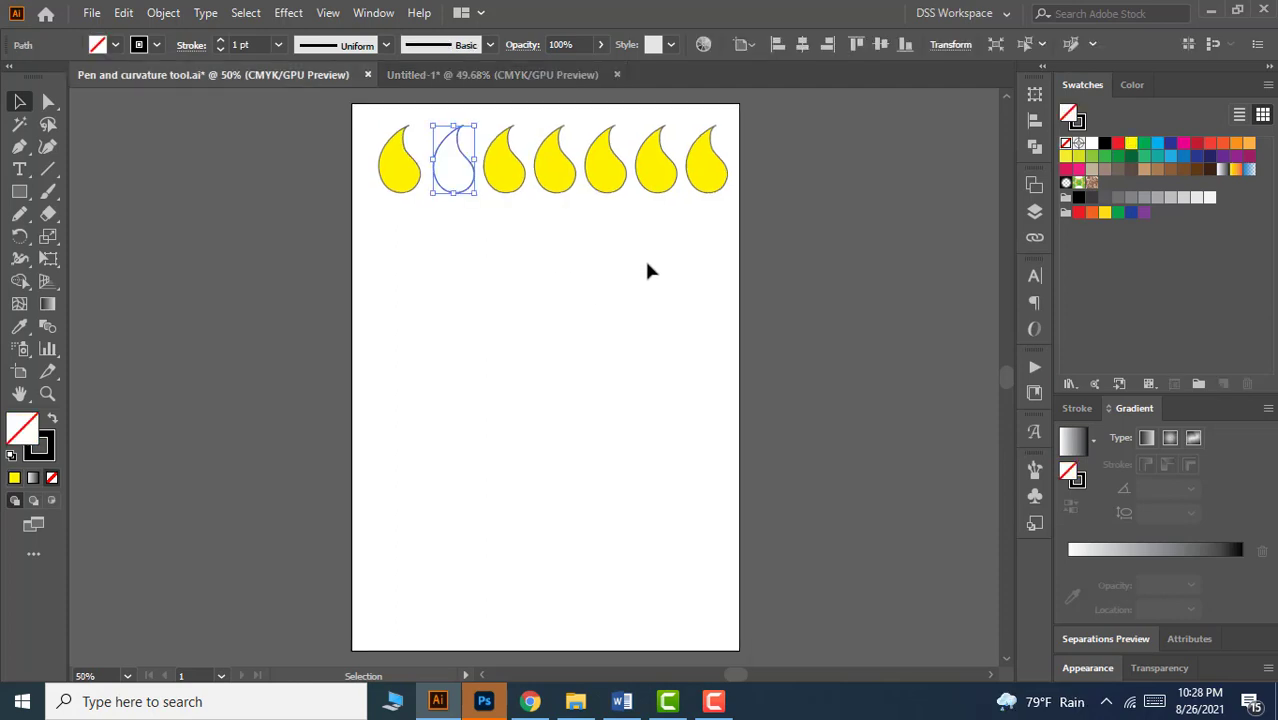
pyautogui.moveTo(718, 218); pyautogui.dragTo(603, 132)
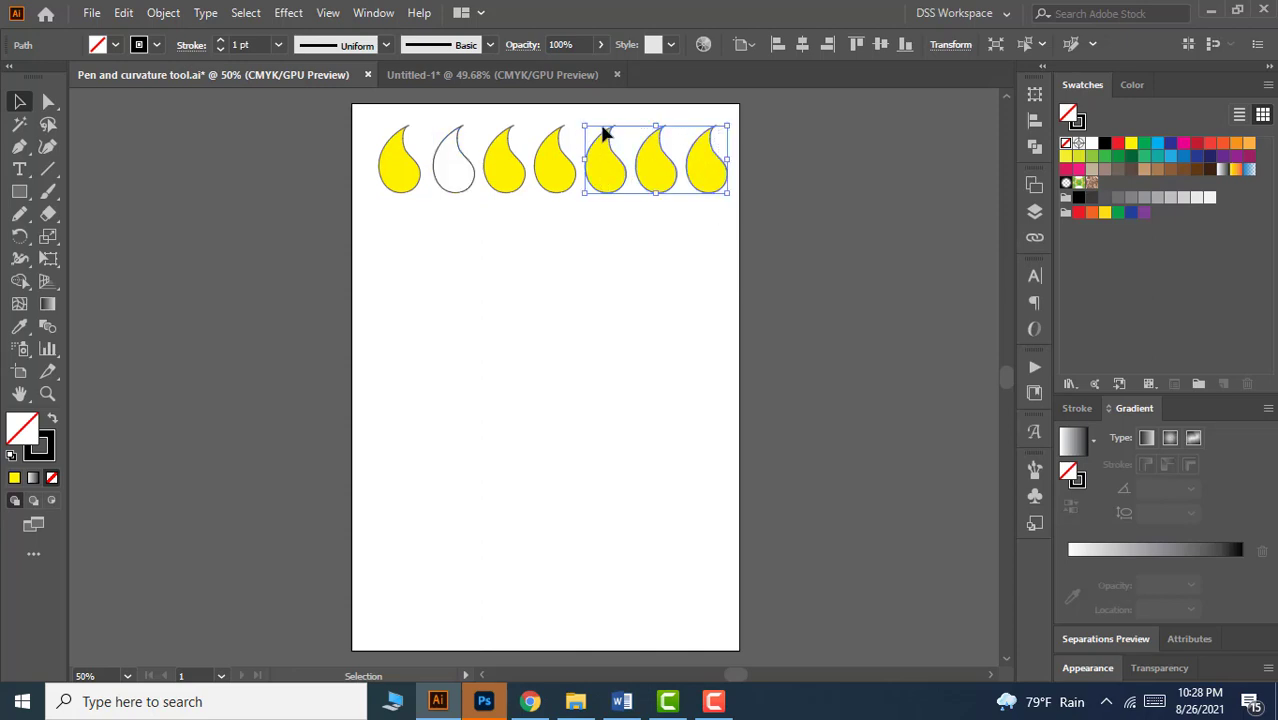
pyautogui.press('Delete')
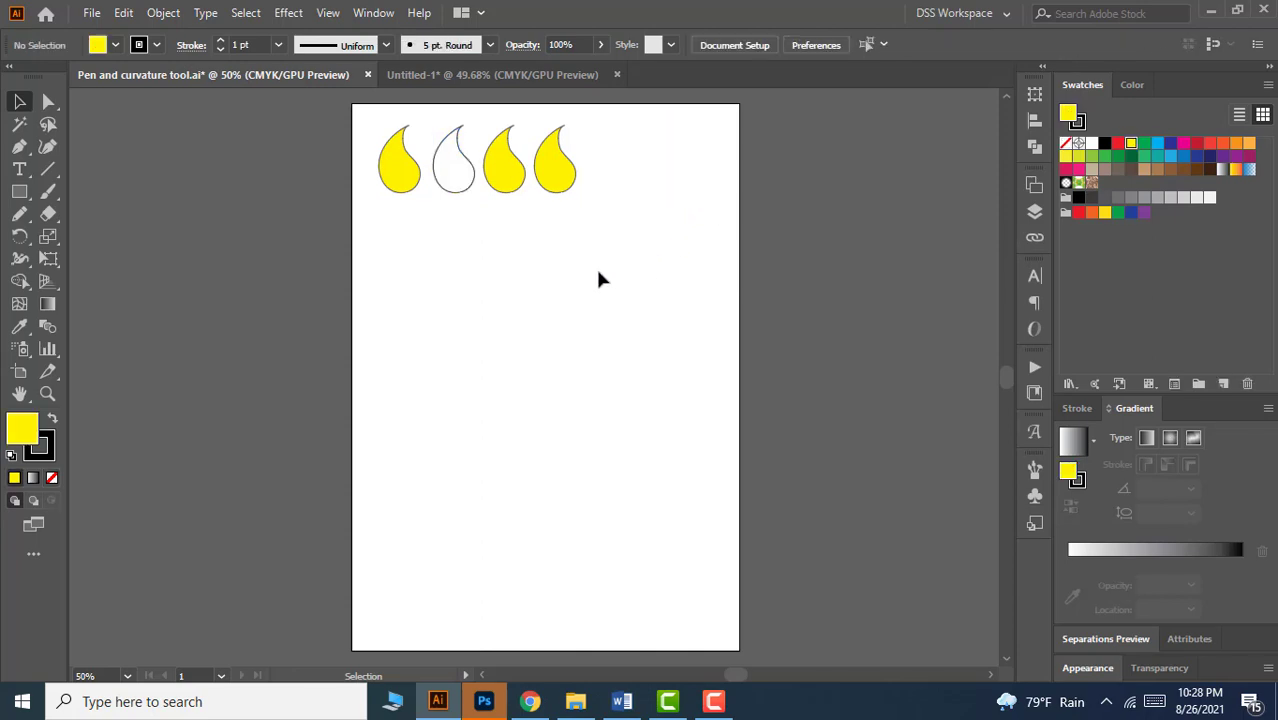
# Fill the unfilled second teardrop with the green swatch.
pyautogui.click(385, 176)
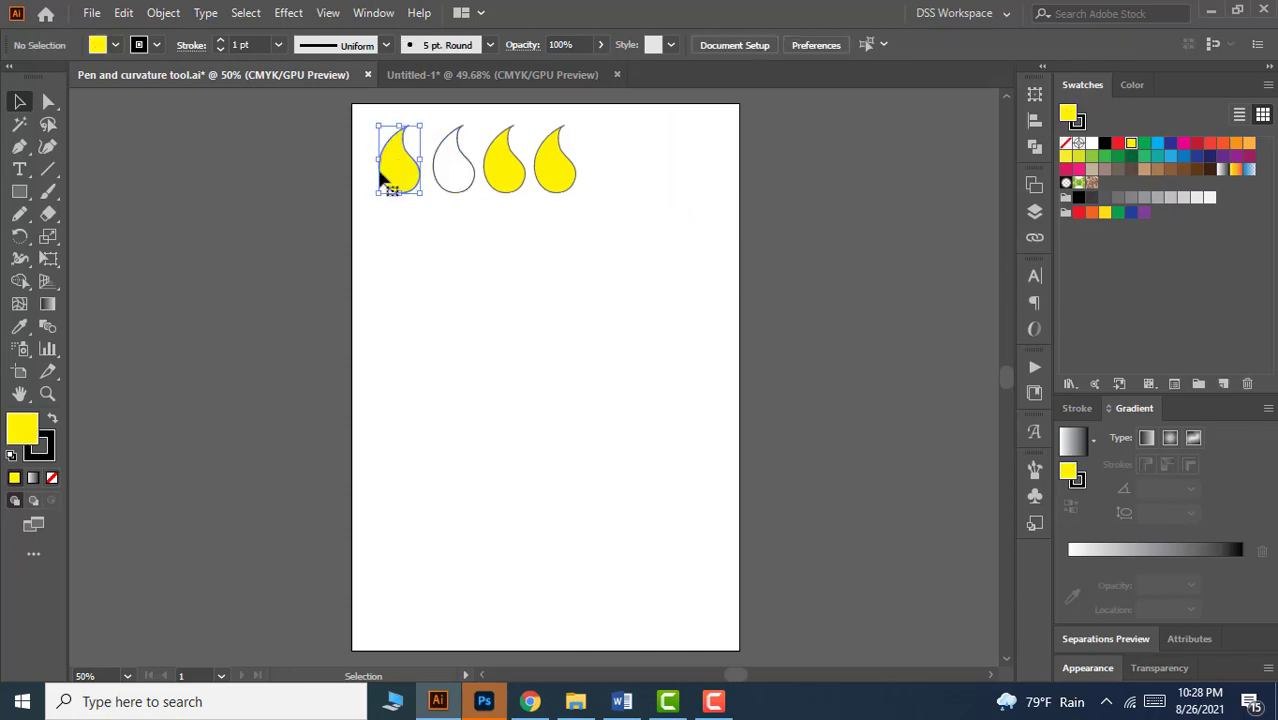
pyautogui.click(115, 44)
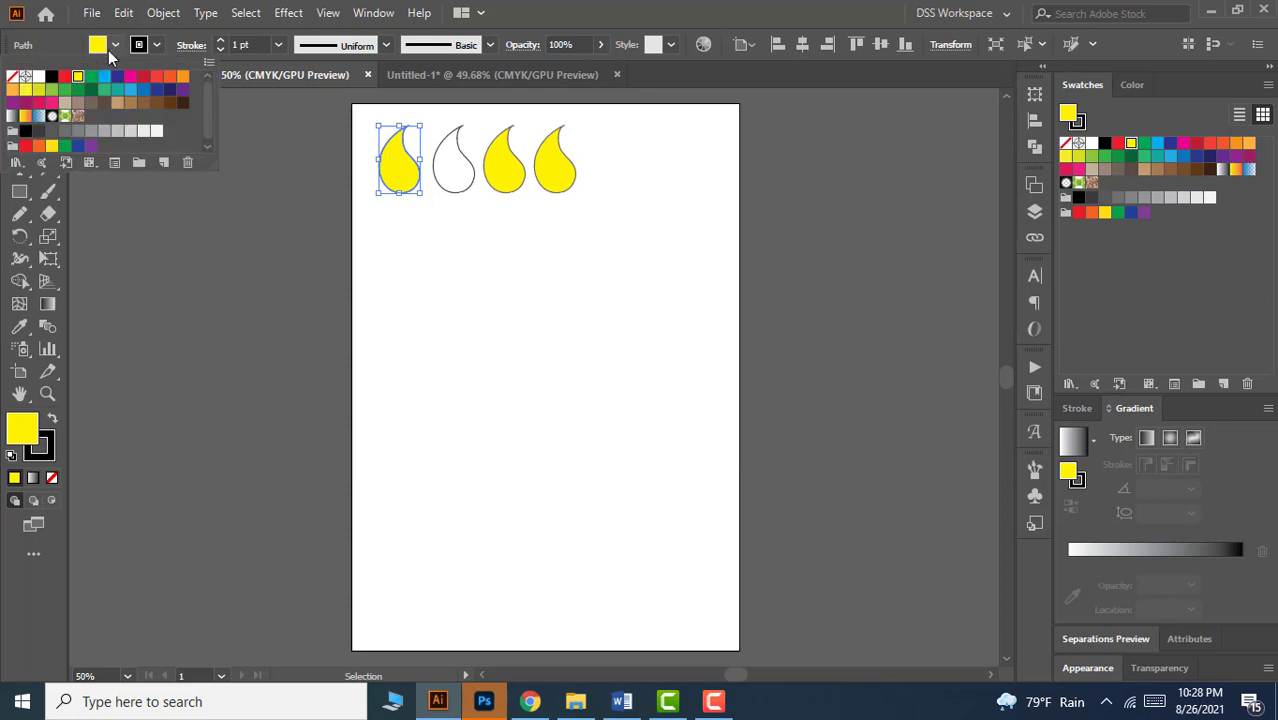
pyautogui.click(447, 186)
pyautogui.click(445, 182)
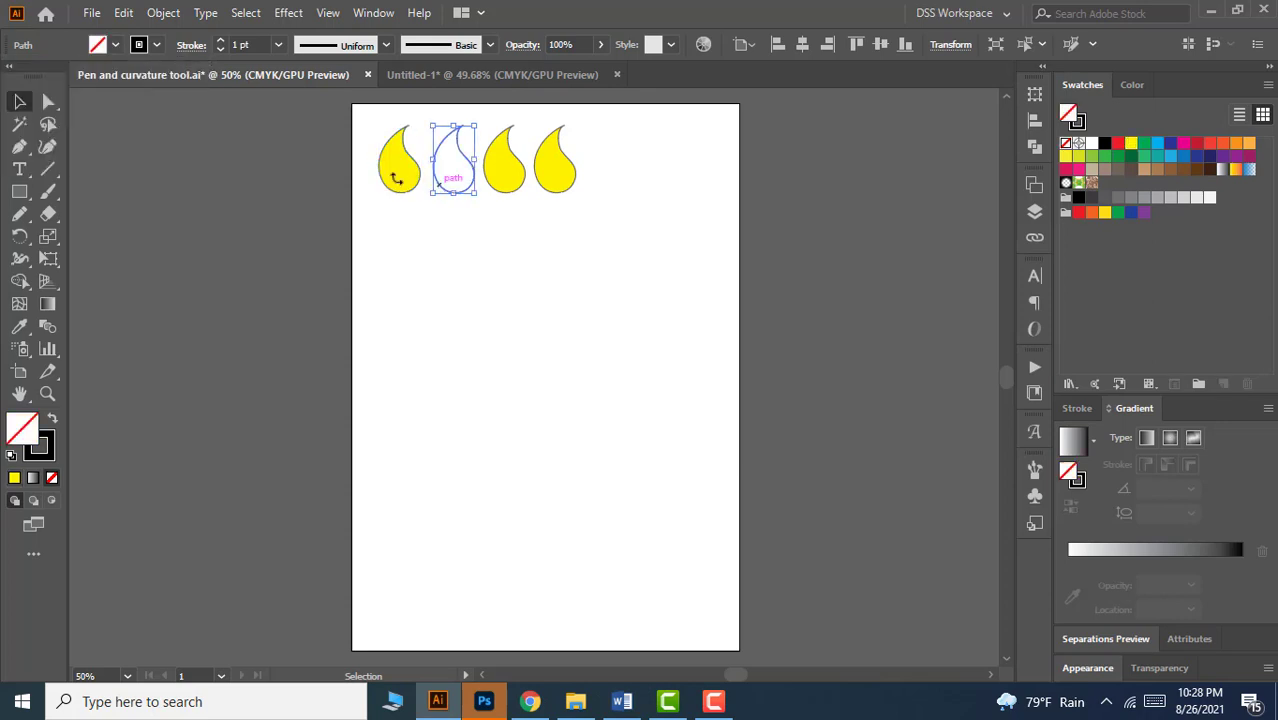
pyautogui.click(112, 45)
pyautogui.click(92, 78)
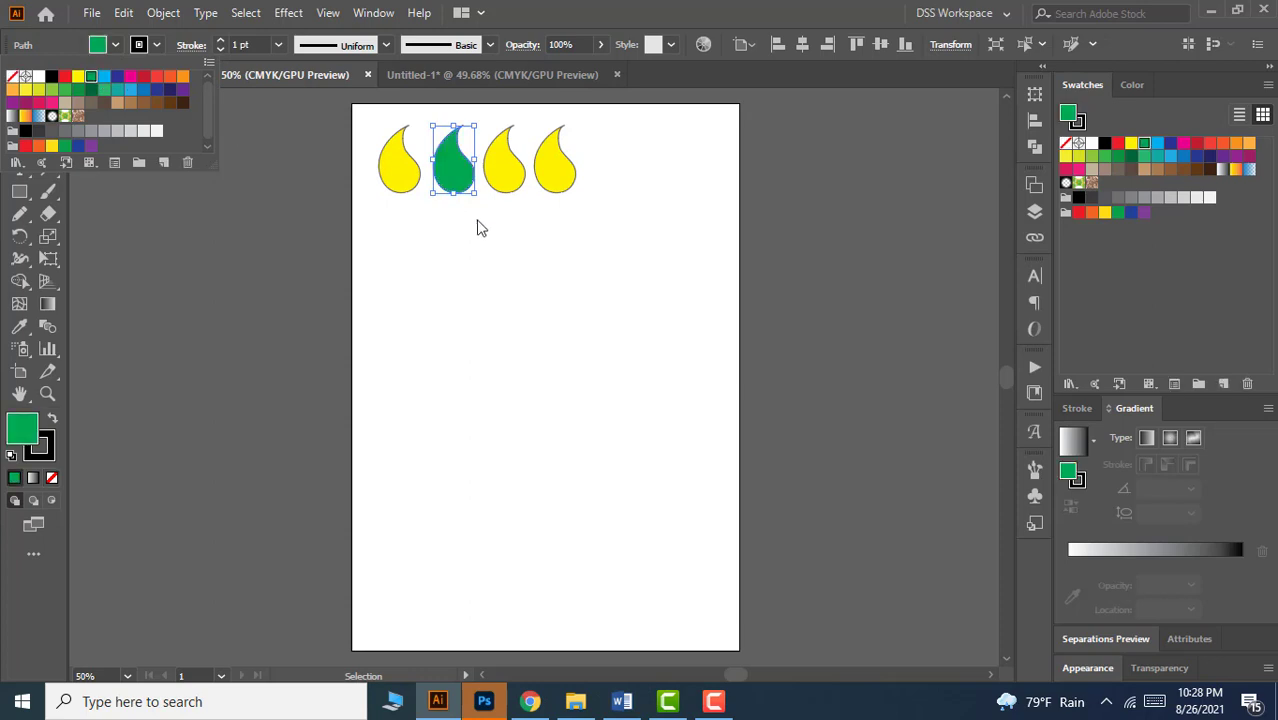
# Fill the third teardrop with light blue and the fourth with magenta, and clear the selection.
pyautogui.click(504, 190)
pyautogui.click(504, 188)
pyautogui.click(115, 45)
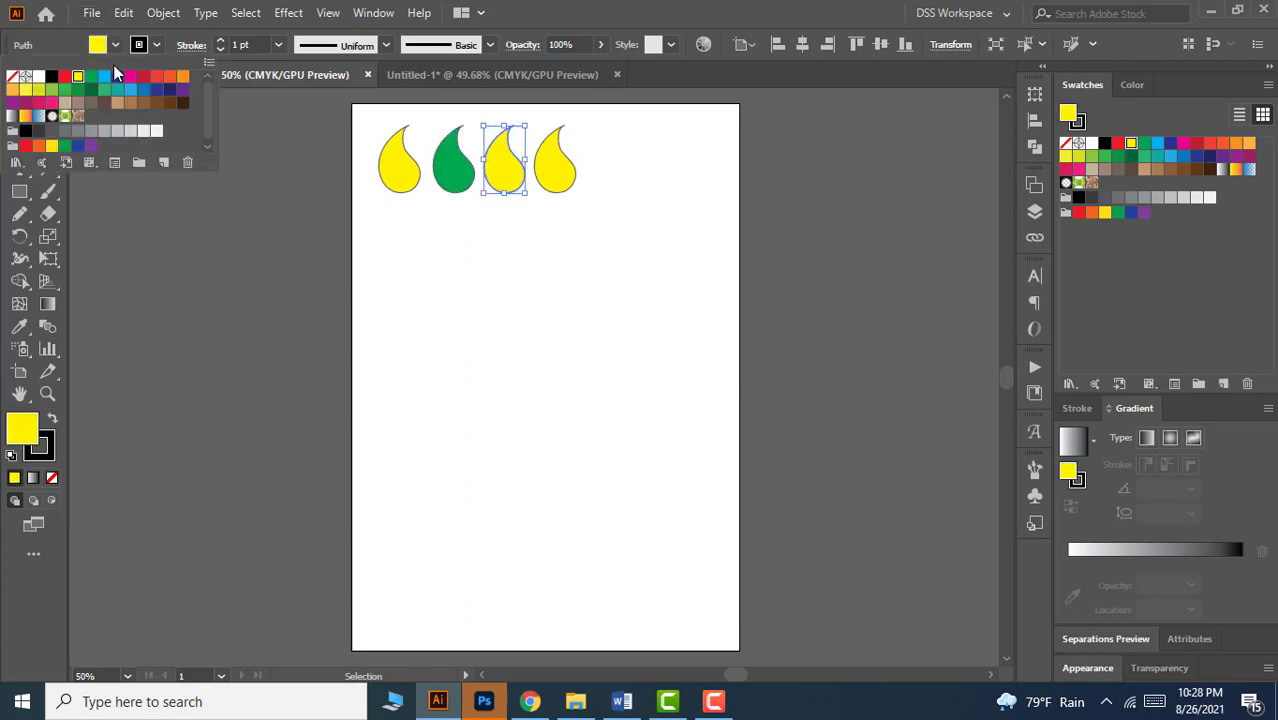
pyautogui.click(108, 82)
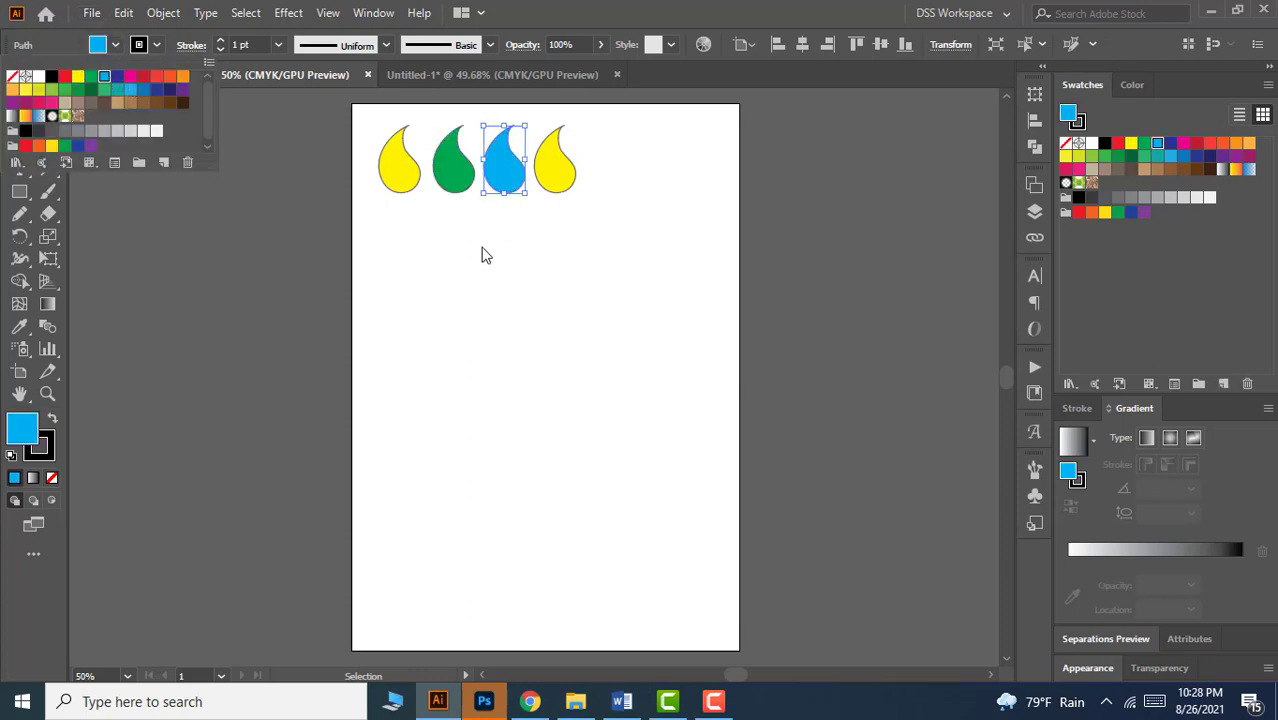
pyautogui.click(548, 185)
pyautogui.click(117, 45)
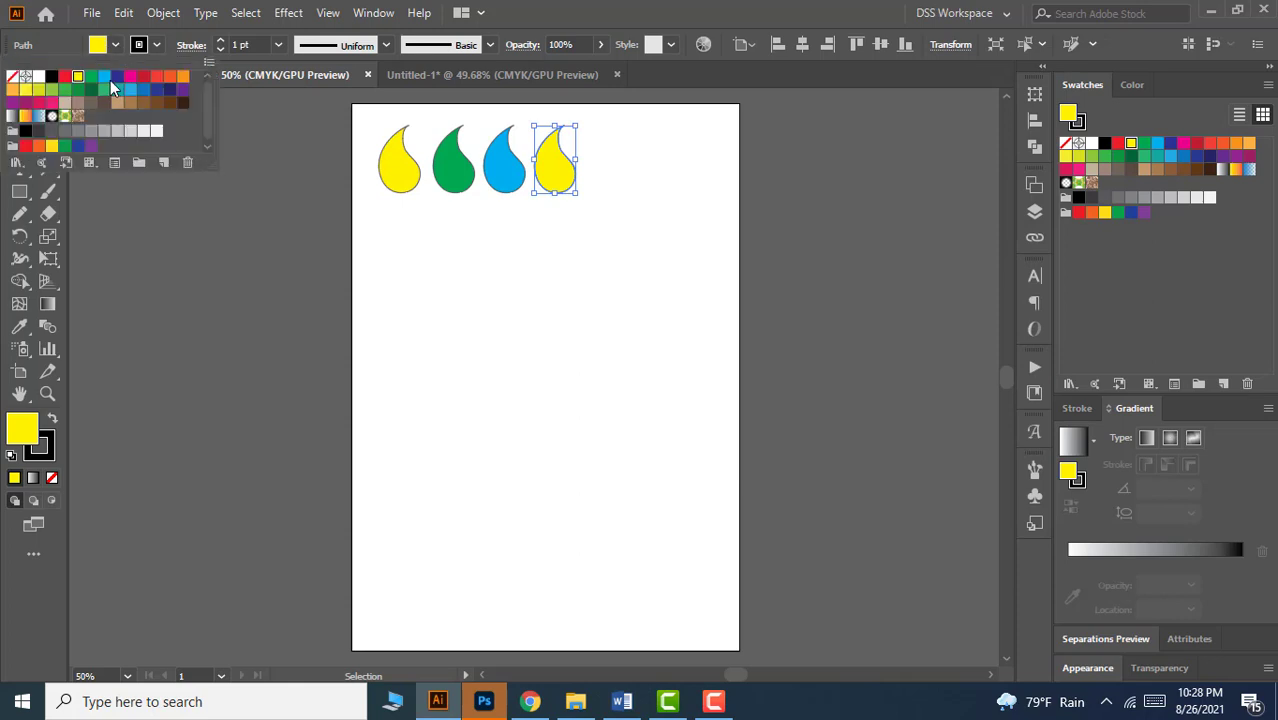
pyautogui.click(130, 77)
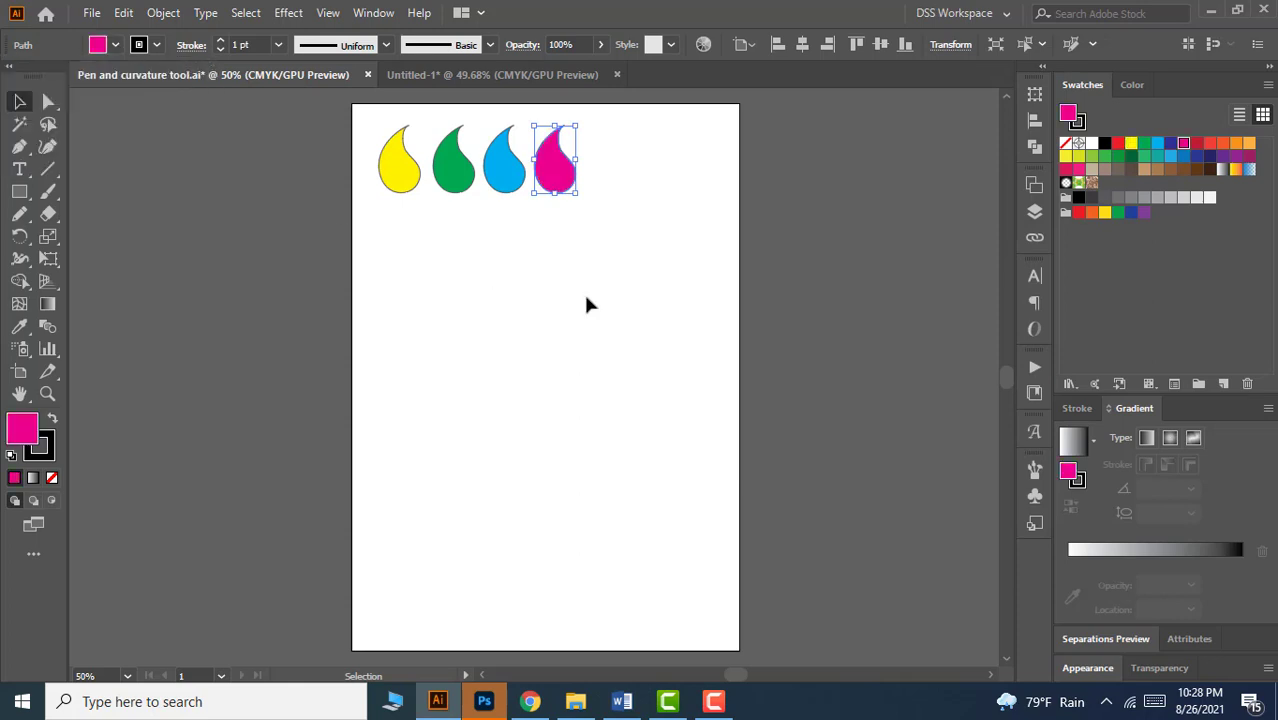
pyautogui.click(587, 301)
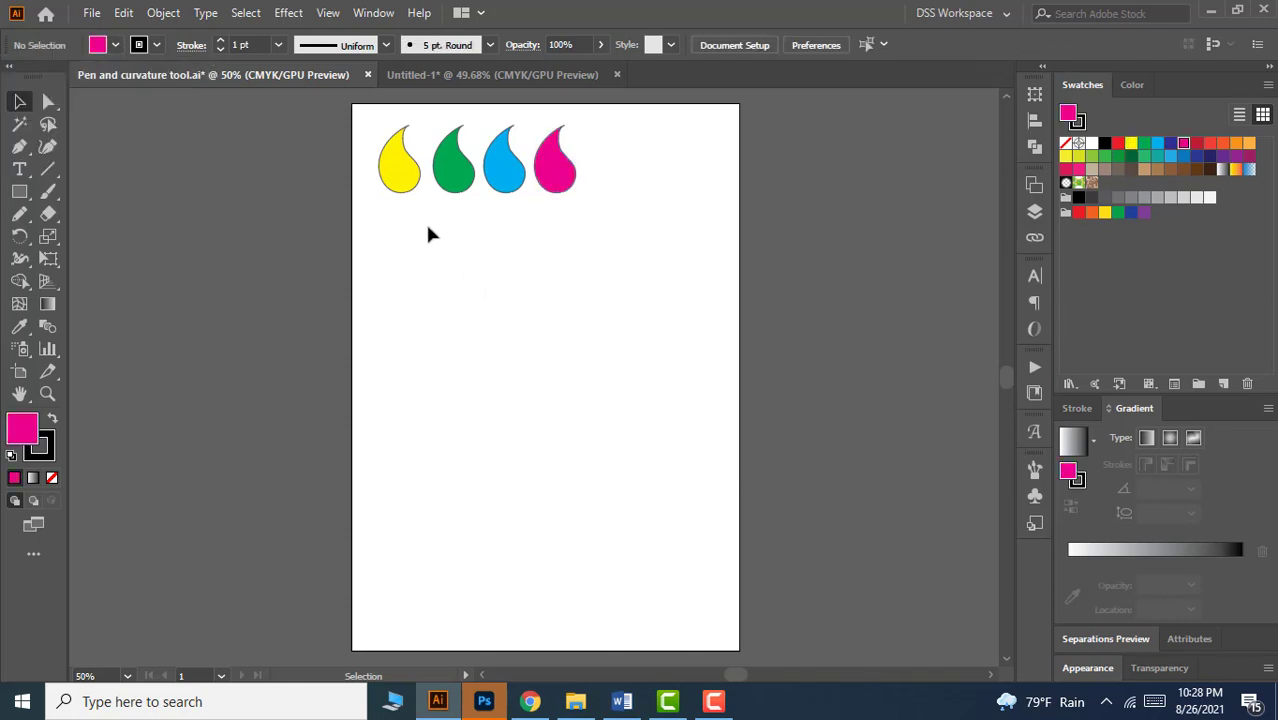
# Move the yellow, green, blue and magenta teardrops to the middle of the page so that they overlap in one cluster.
pyautogui.moveTo(410, 190); pyautogui.dragTo(543, 363)
pyautogui.moveTo(505, 180); pyautogui.dragTo(527, 381)
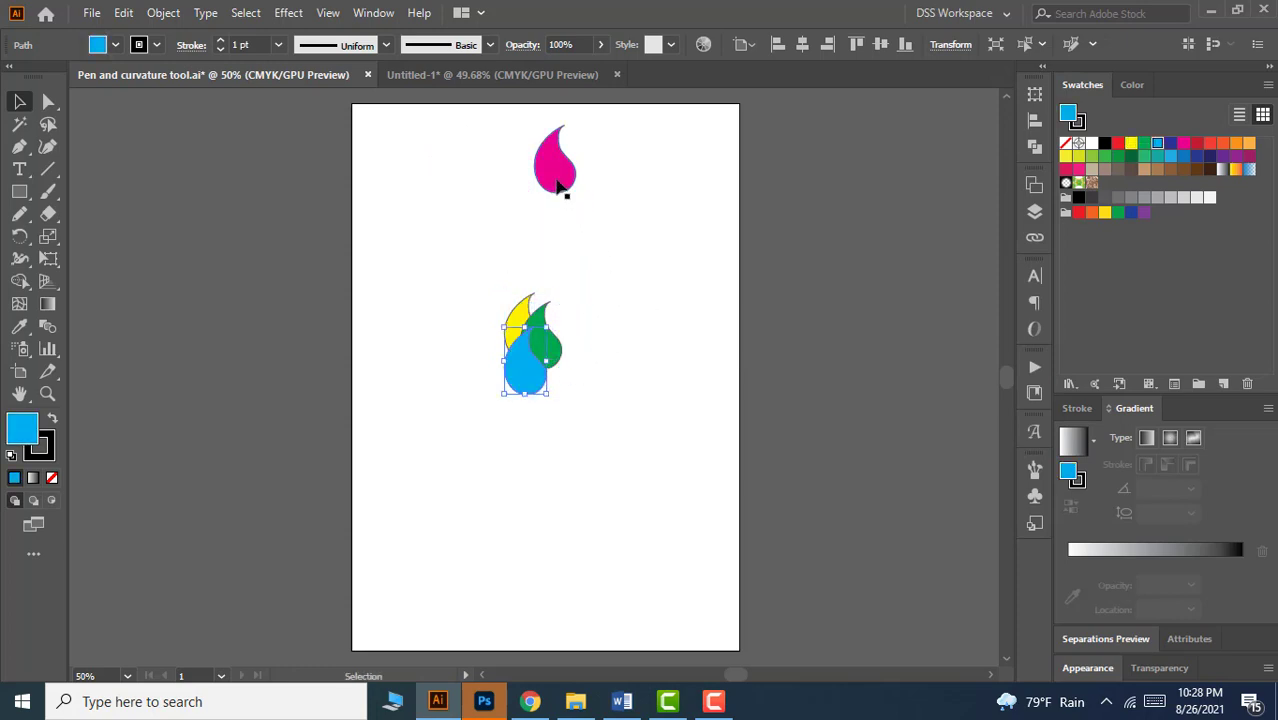
pyautogui.moveTo(558, 187); pyautogui.dragTo(562, 402)
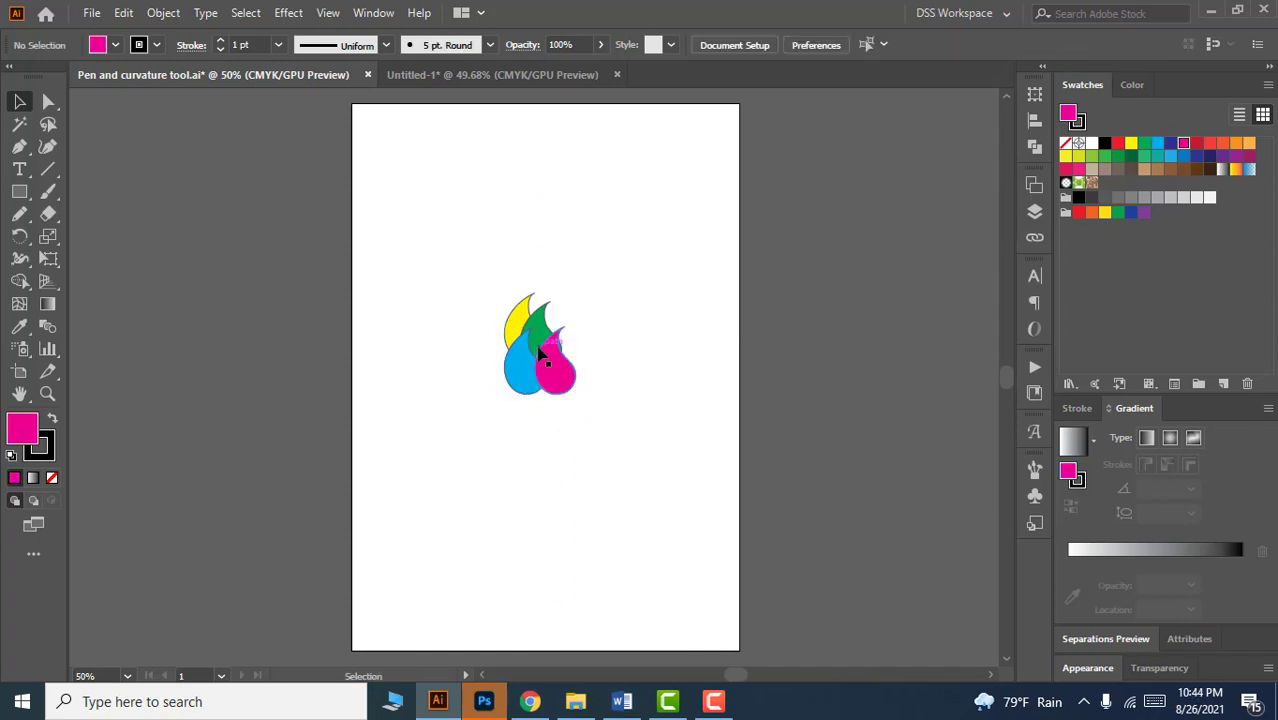
# Bring the yellow teardrop to the front of the overlapping cluster.
pyautogui.scroll(2, 540, 350)
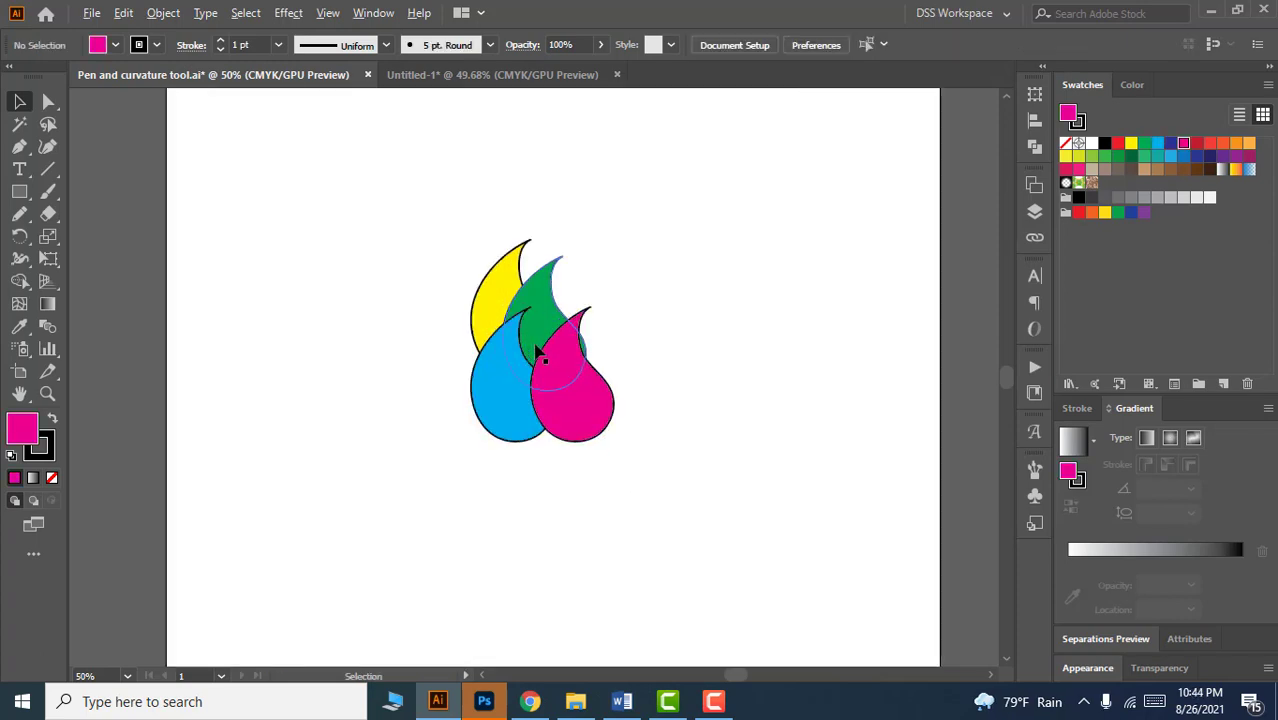
pyautogui.scroll(1, 559, 369)
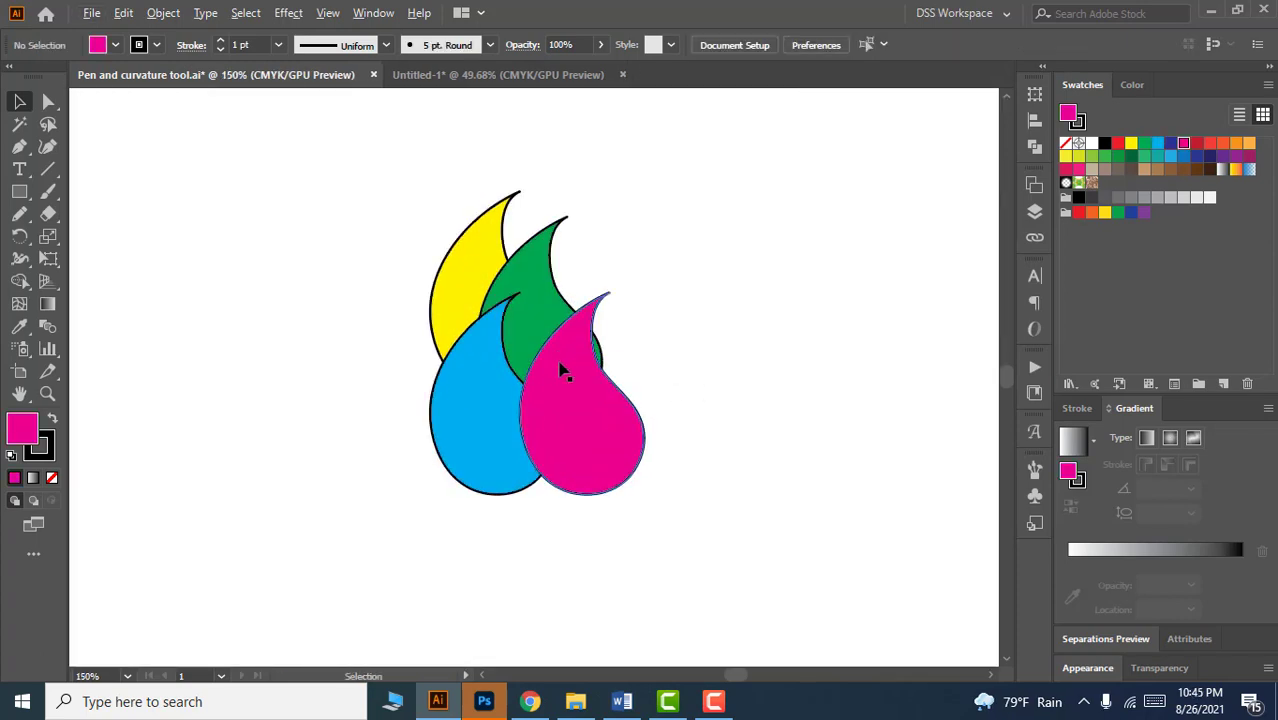
pyautogui.moveTo(722, 389); pyautogui.dragTo(735, 399)
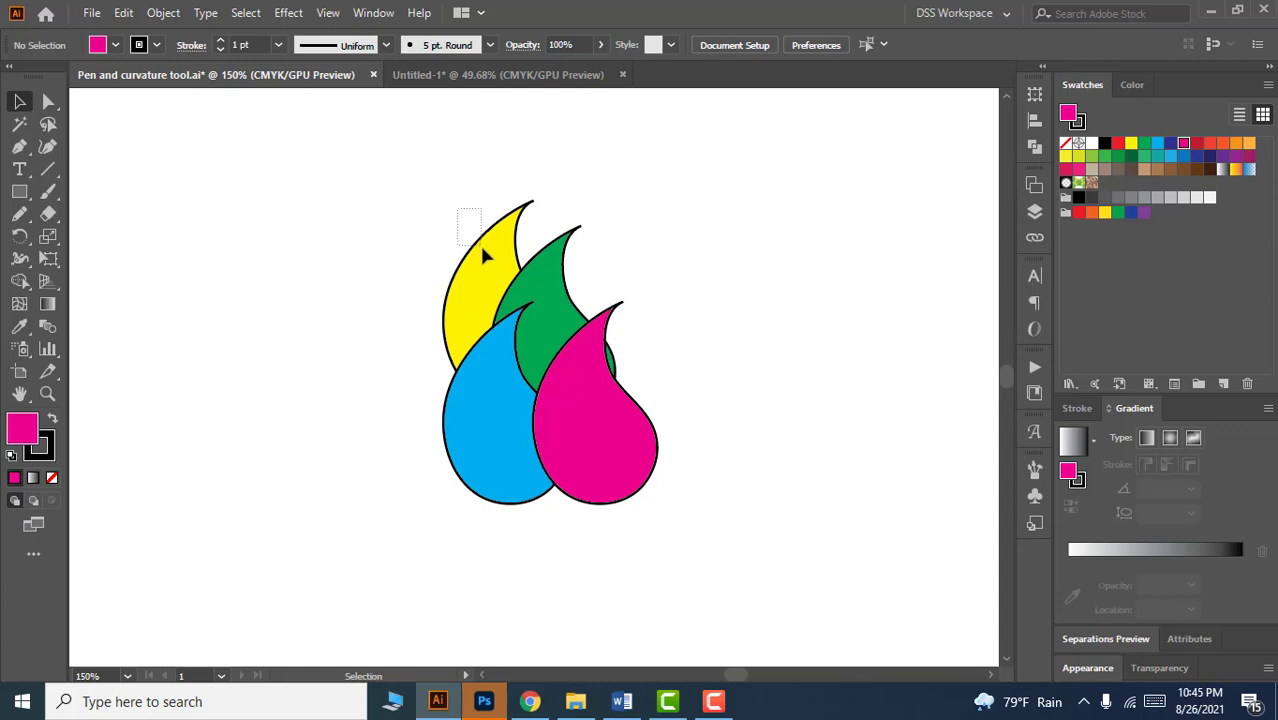
pyautogui.moveTo(481, 247); pyautogui.dragTo(487, 251)
pyautogui.hotkey('ctrl', 'shift', ']')
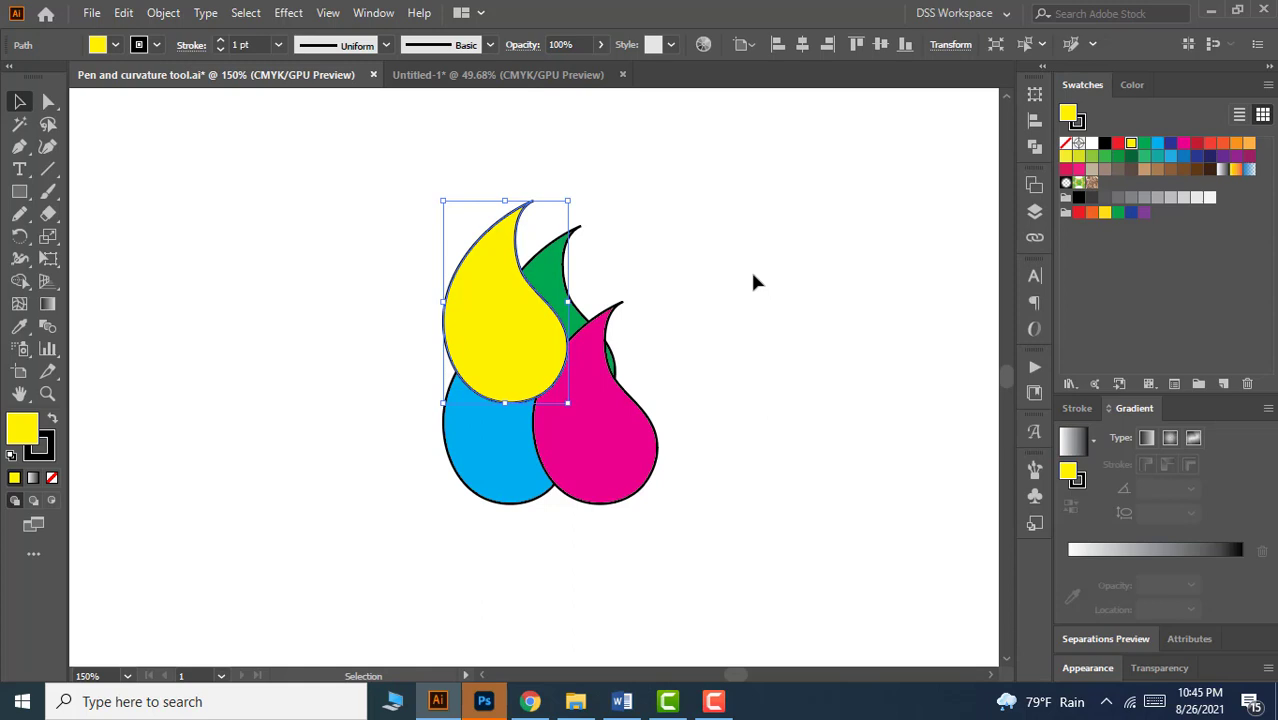
# Send the yellow teardrop to the back of the cluster and deselect it.
pyautogui.press('a')
pyautogui.hotkey('ctrl', 'shift', '[')
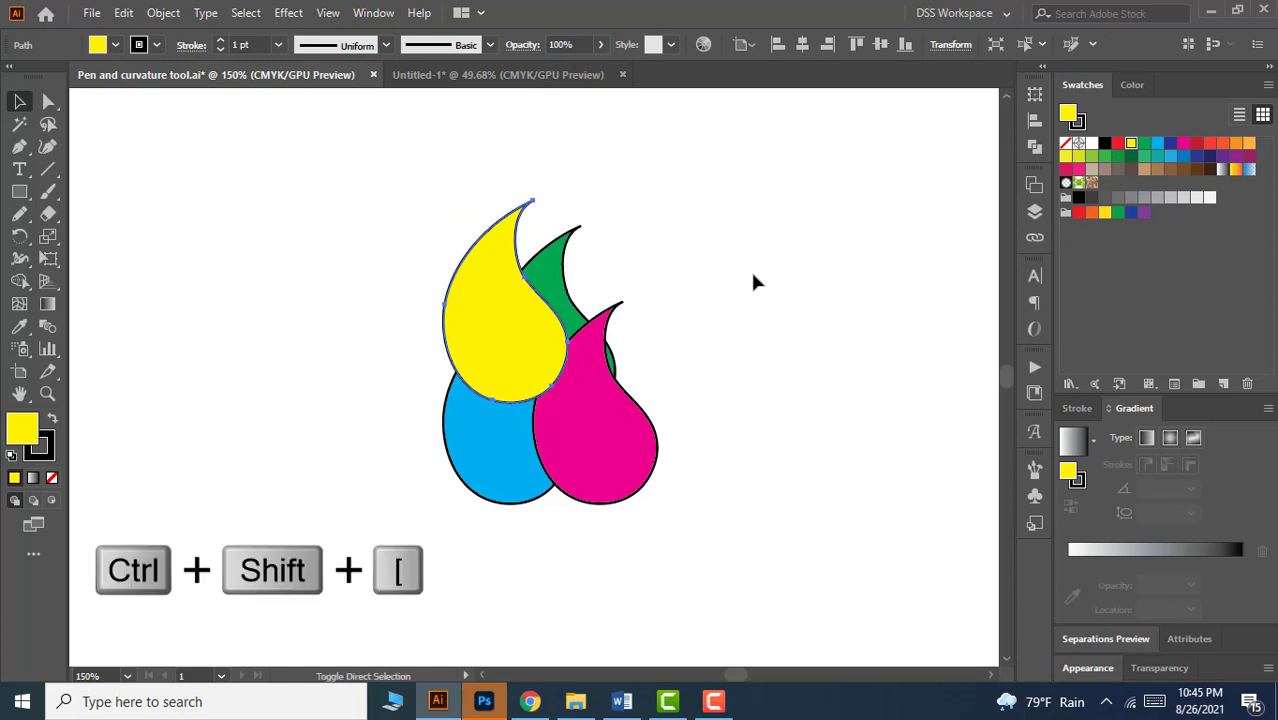
pyautogui.hotkey('ctrl', 'shift', '[')
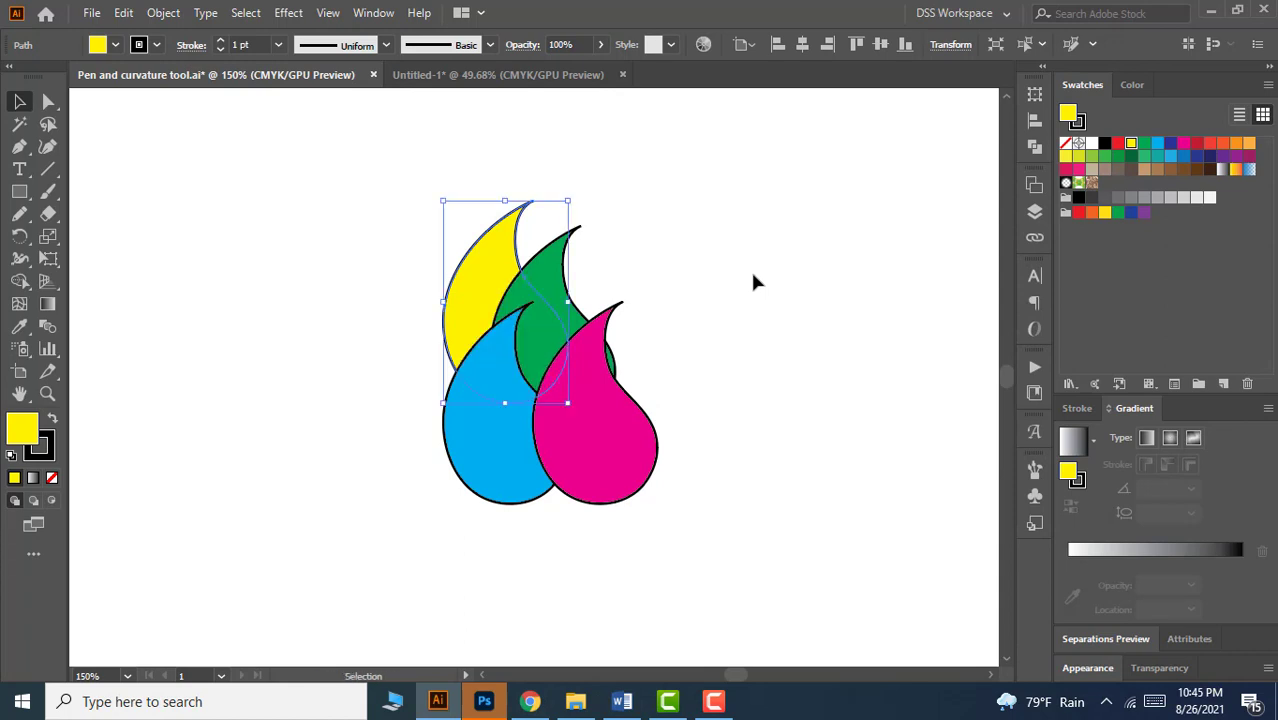
pyautogui.click(755, 283)
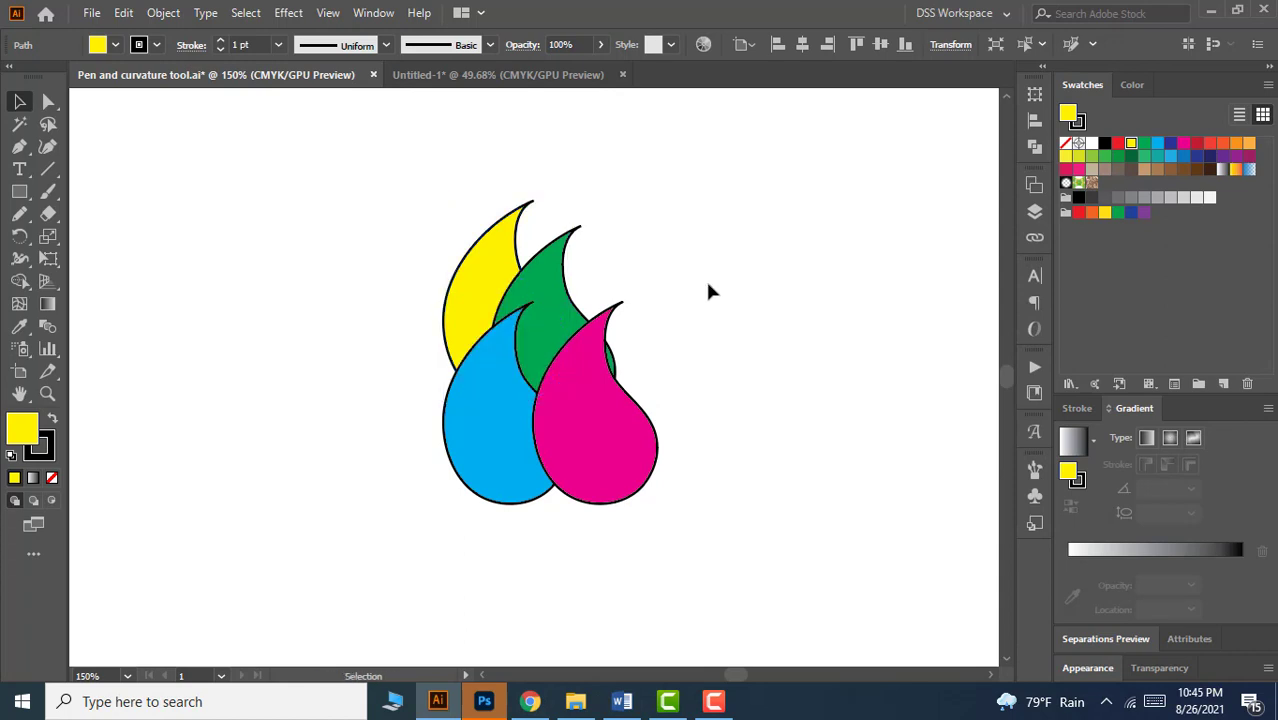
# Bring the green teardrop forward one level so that it sits above the blue one.
pyautogui.click(546, 272)
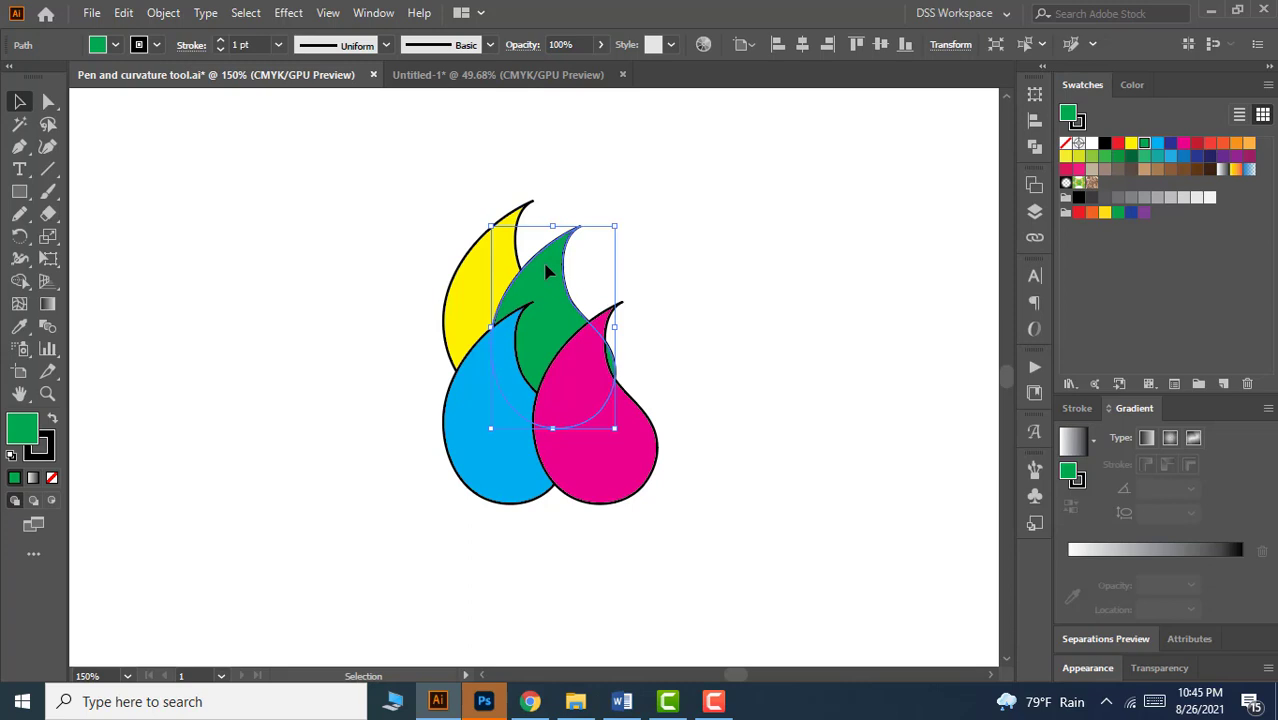
pyautogui.hotkey('ctrl', ']')
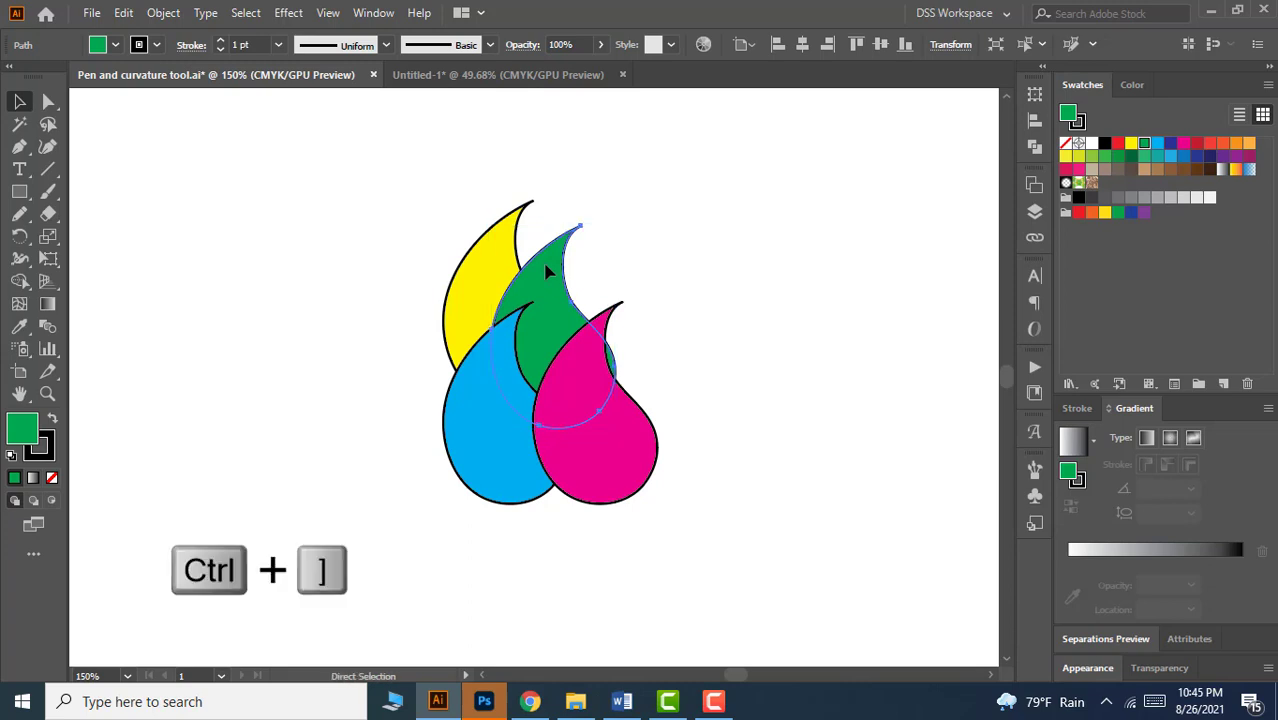
pyautogui.hotkey('ctrl', ']')
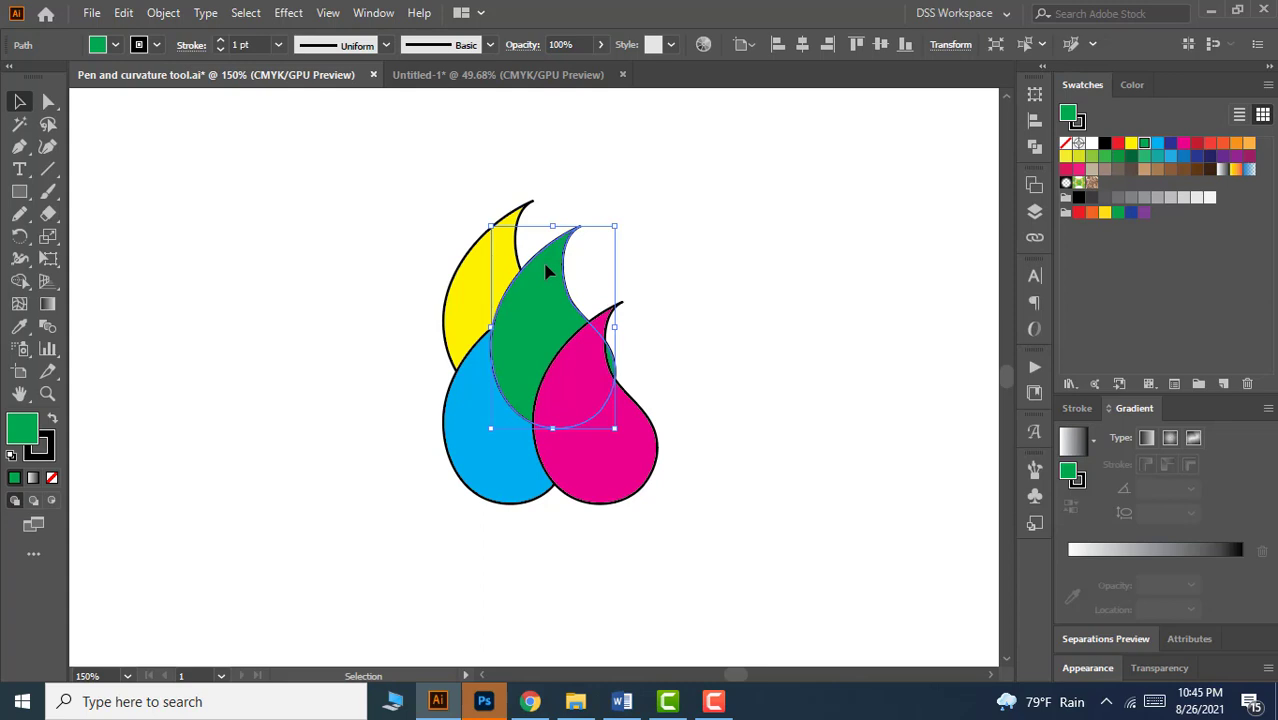
# Send the magenta teardrop backward one level in the stacking order.
pyautogui.click(620, 486)
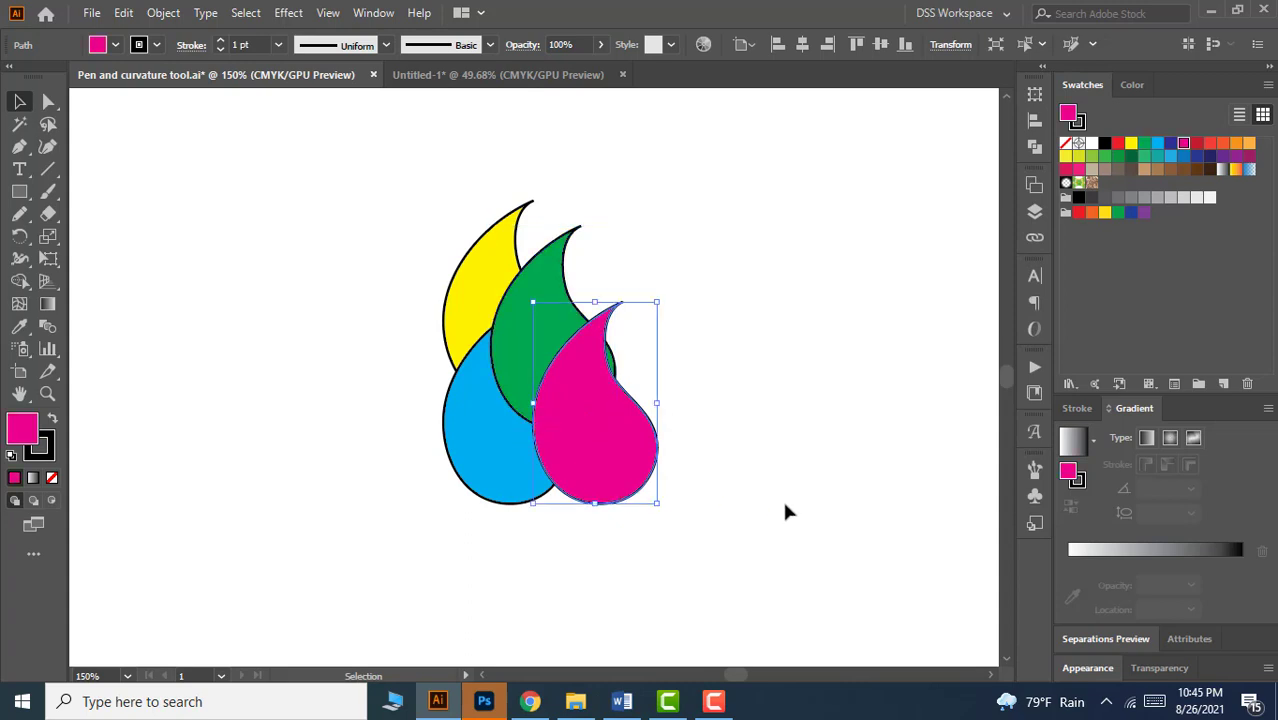
pyautogui.press('a')
pyautogui.hotkey('ctrl', '[')
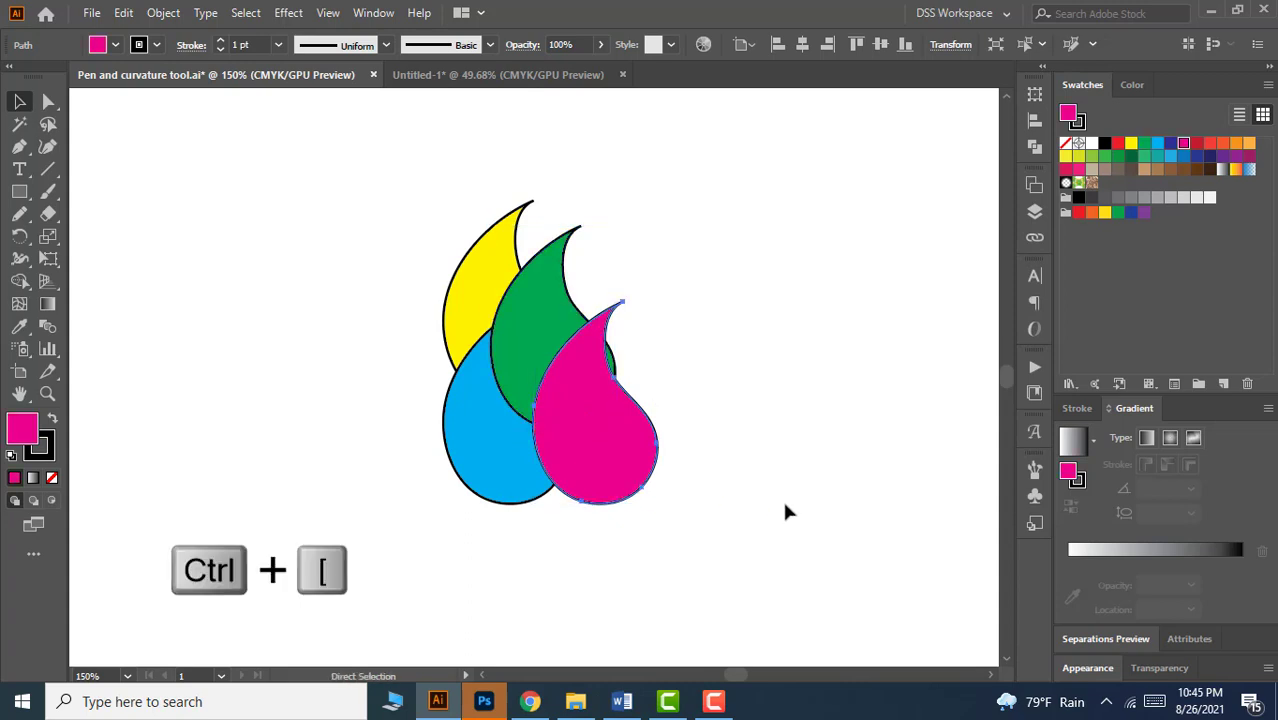
pyautogui.hotkey('ctrl', '[')
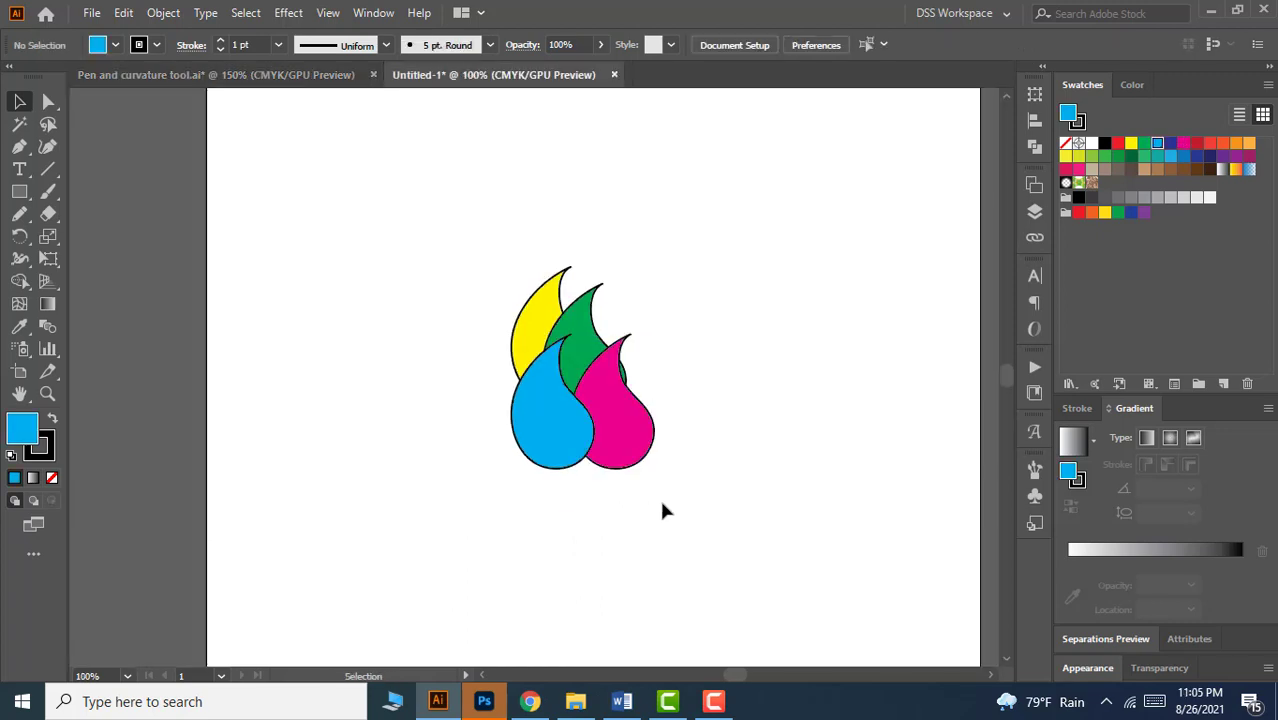
# Examine the Arrange commands available for the blue teardrop, from Bring to Front to Send to Back, and clear the selection.
pyautogui.click(535, 470)
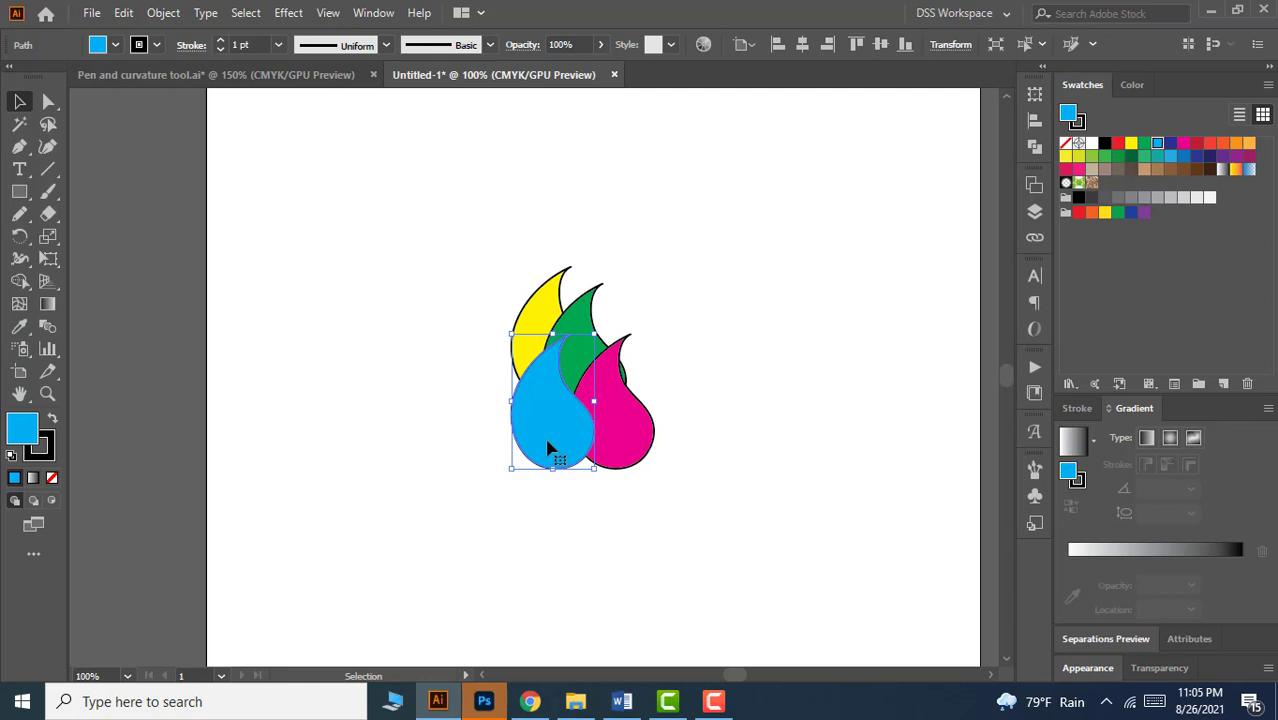
pyautogui.rightClick(548, 449)
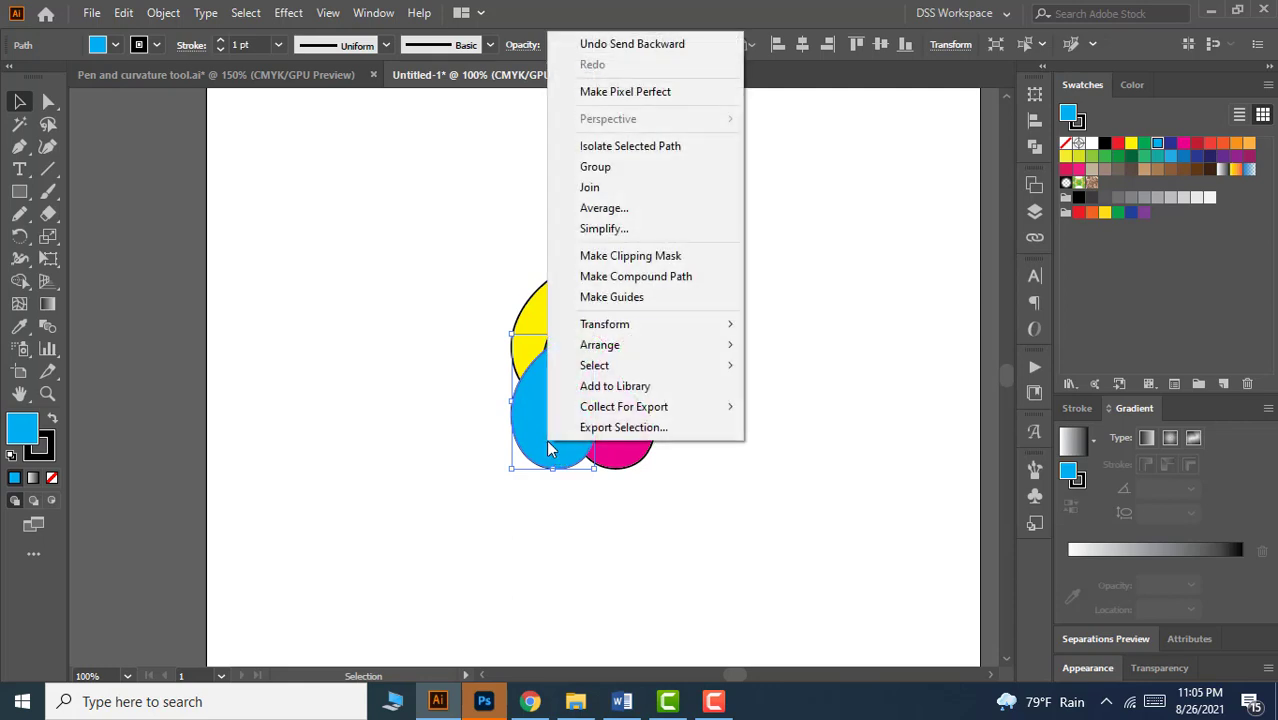
pyautogui.moveTo(628, 347)
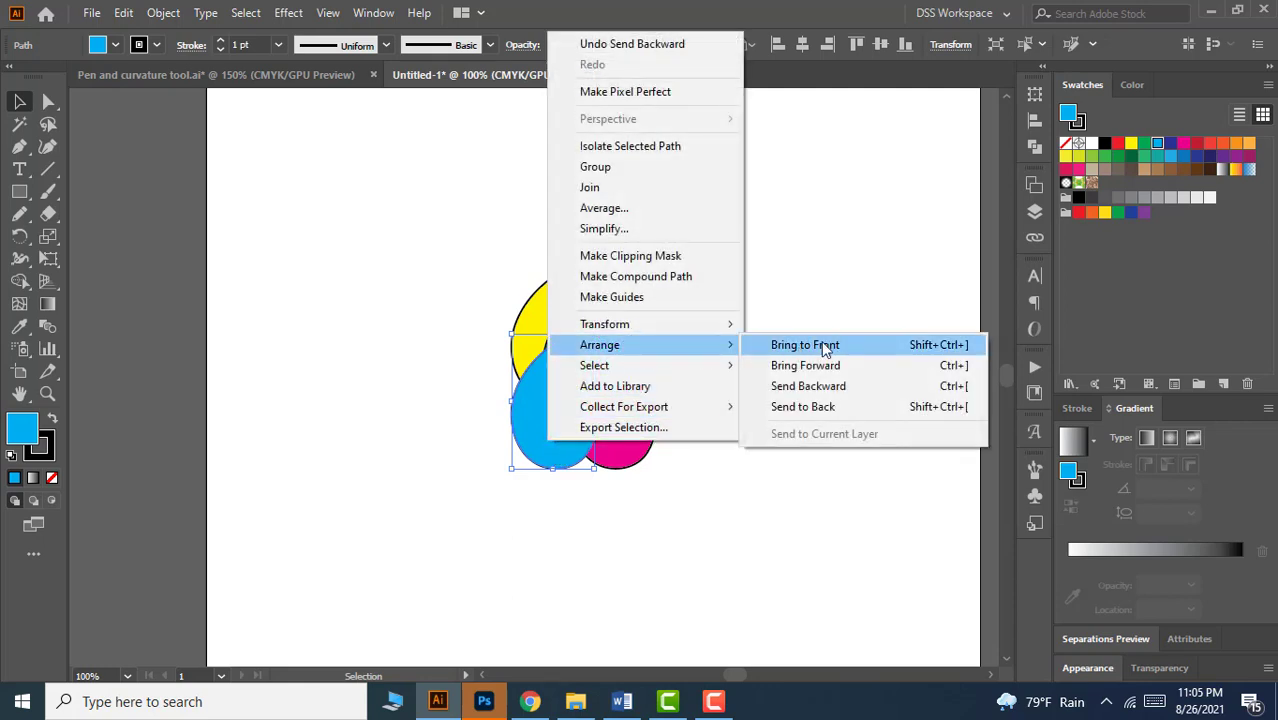
pyautogui.click(806, 407)
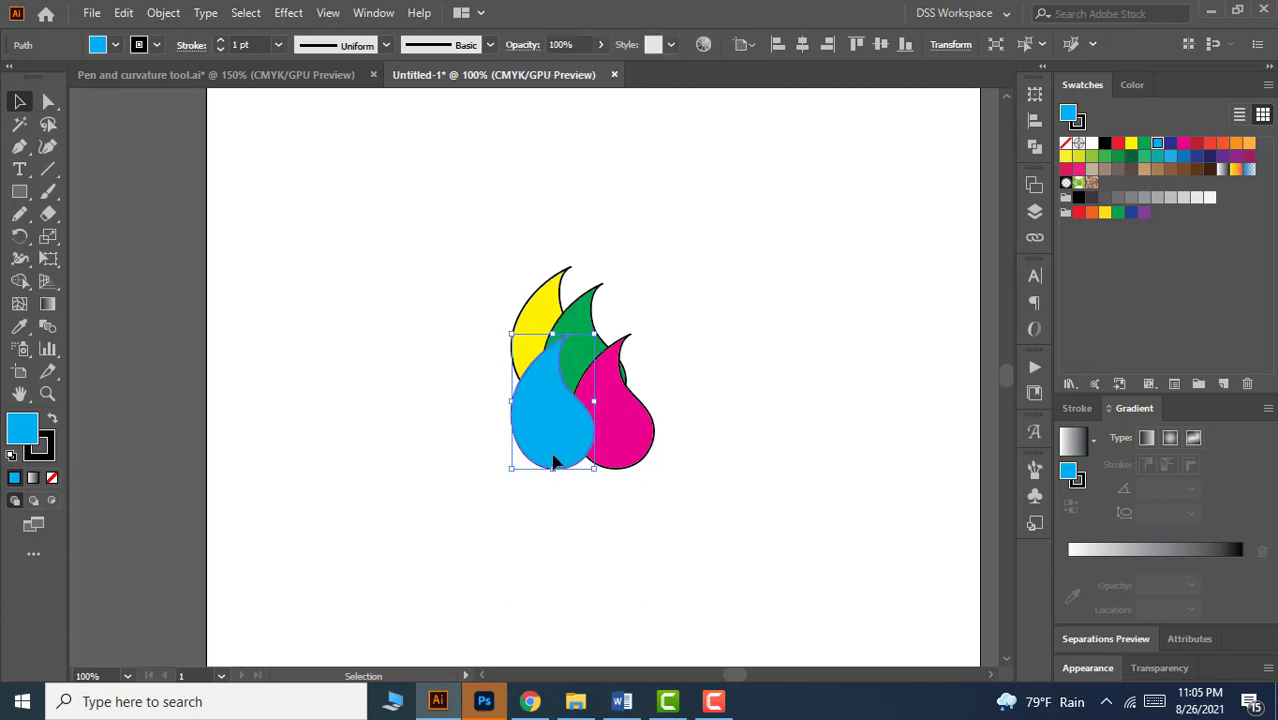
pyautogui.click(163, 12)
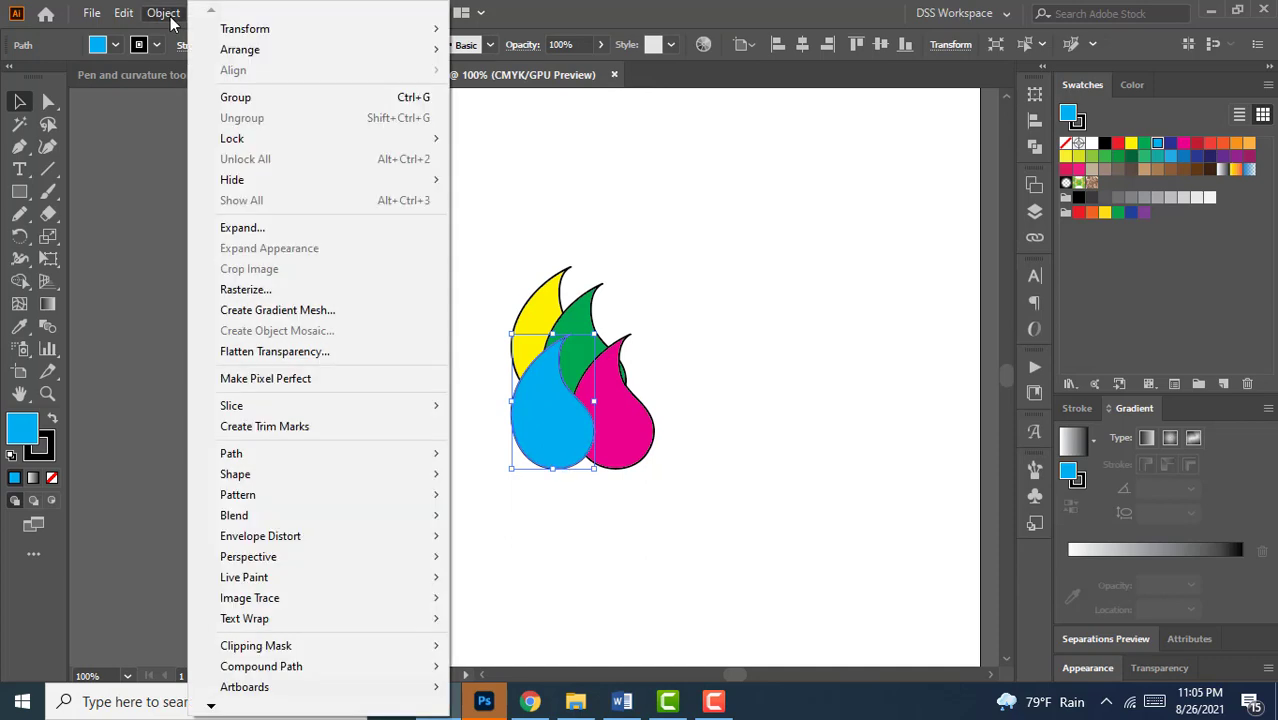
pyautogui.moveTo(241, 57)
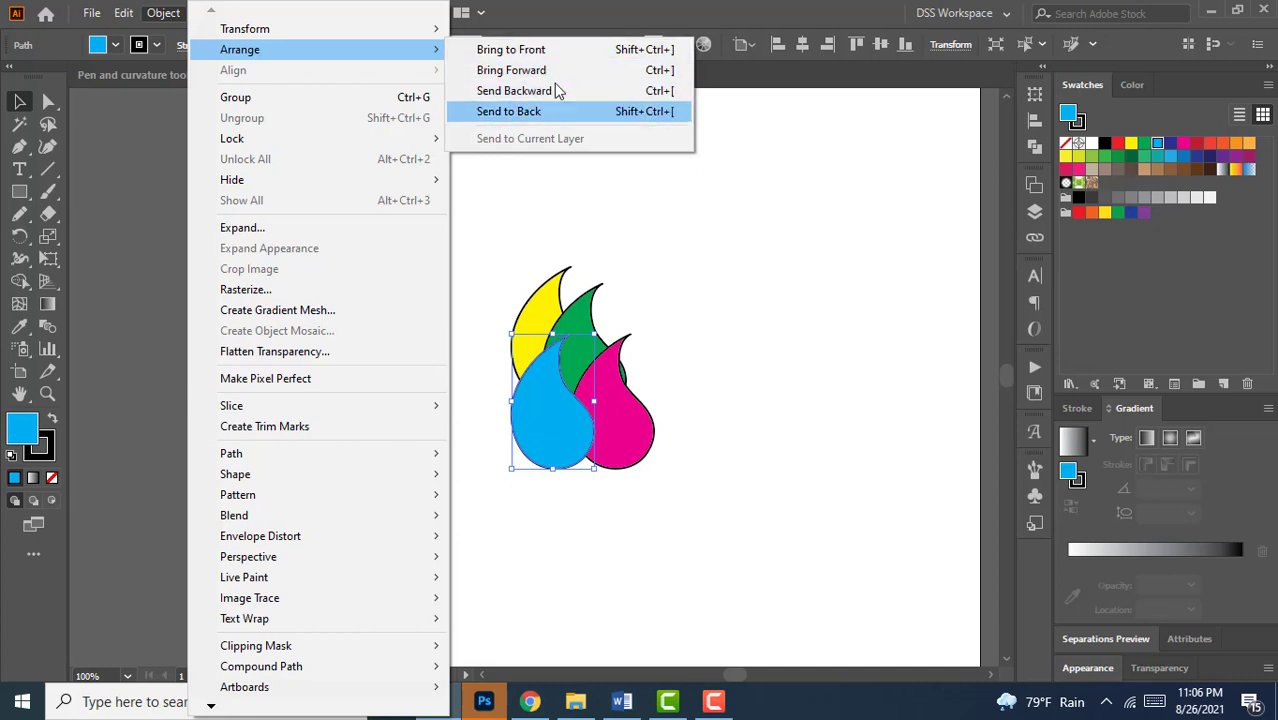
pyautogui.click(656, 228)
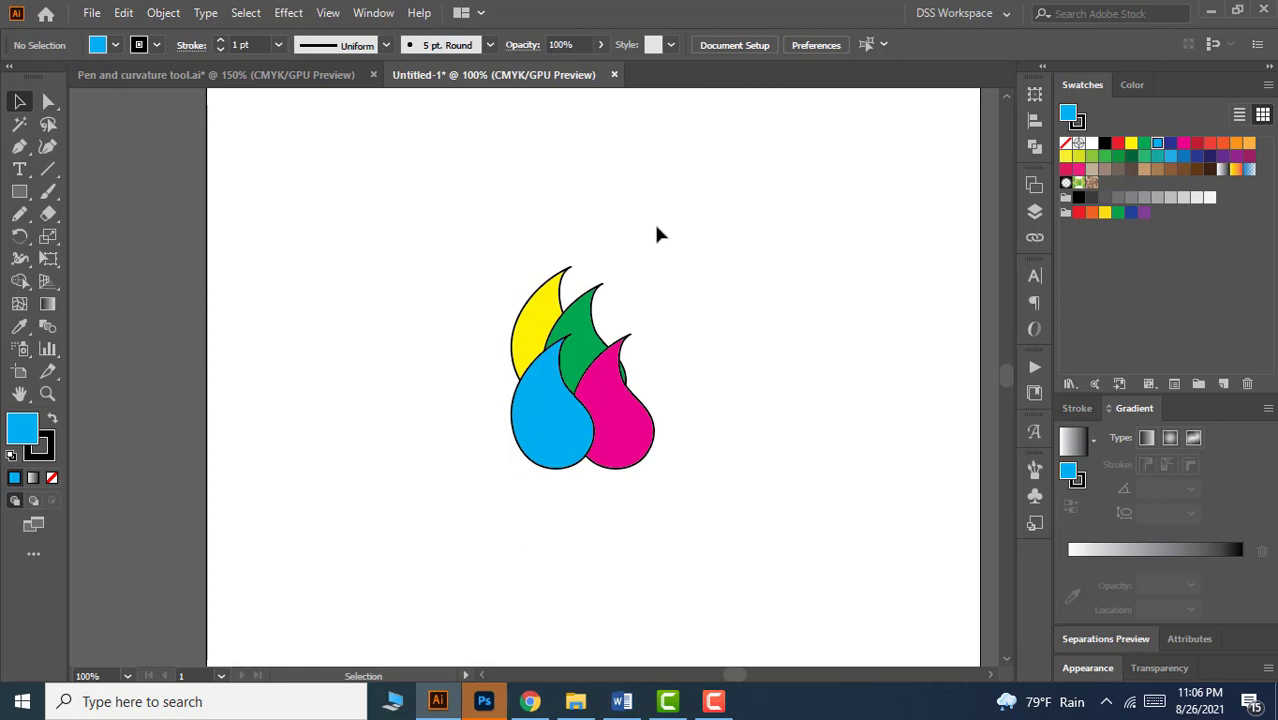